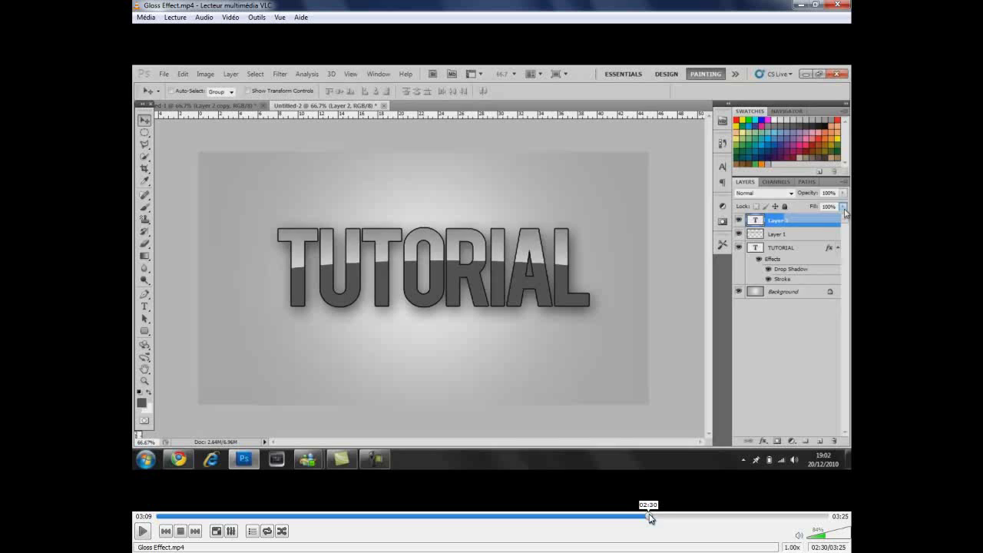
# Scrub the Gloss Effect tutorial in VLC to about the 3:02 mark.
pyautogui.click(705, 518)
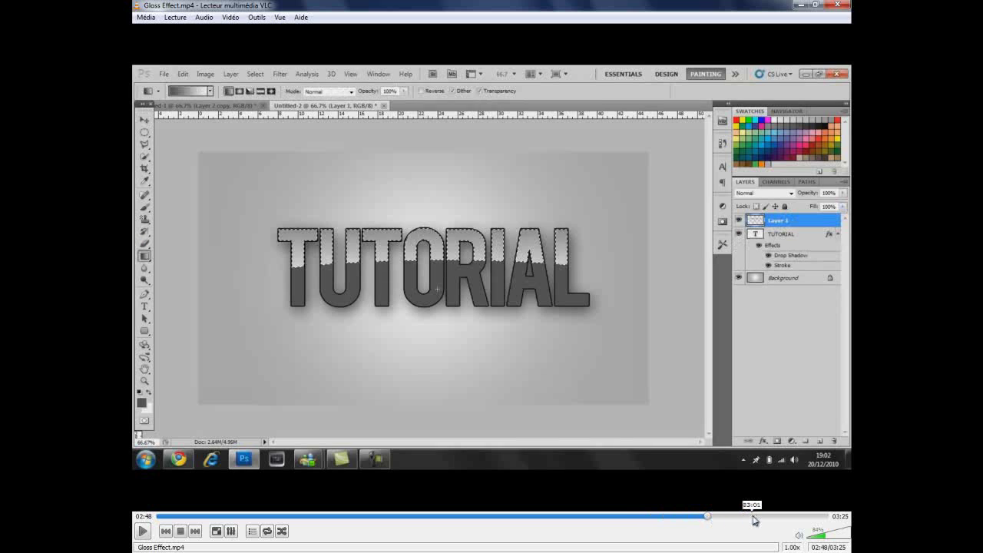
pyautogui.click(752, 516)
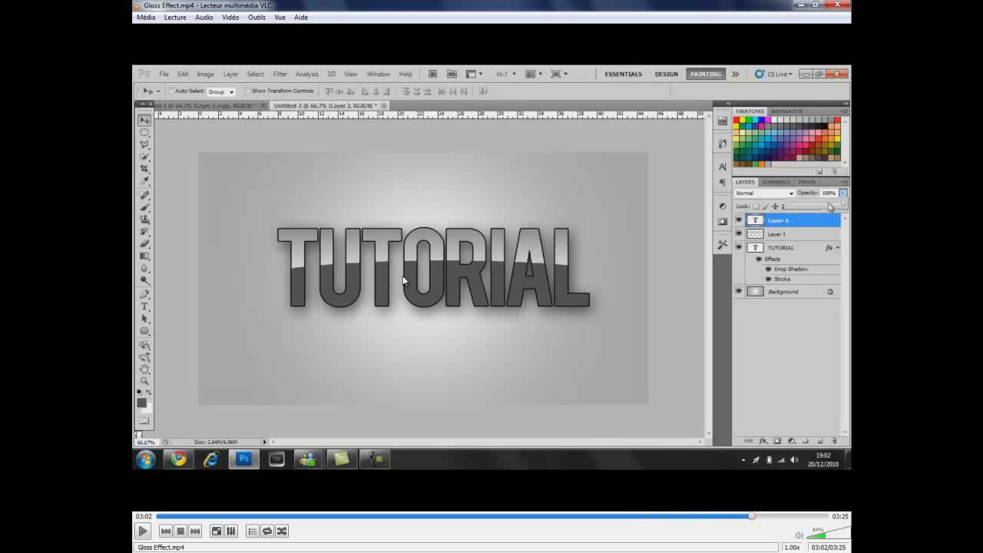
# Close VLC, then create a new composition containing a white solid layer.
pyautogui.click(841, 6)
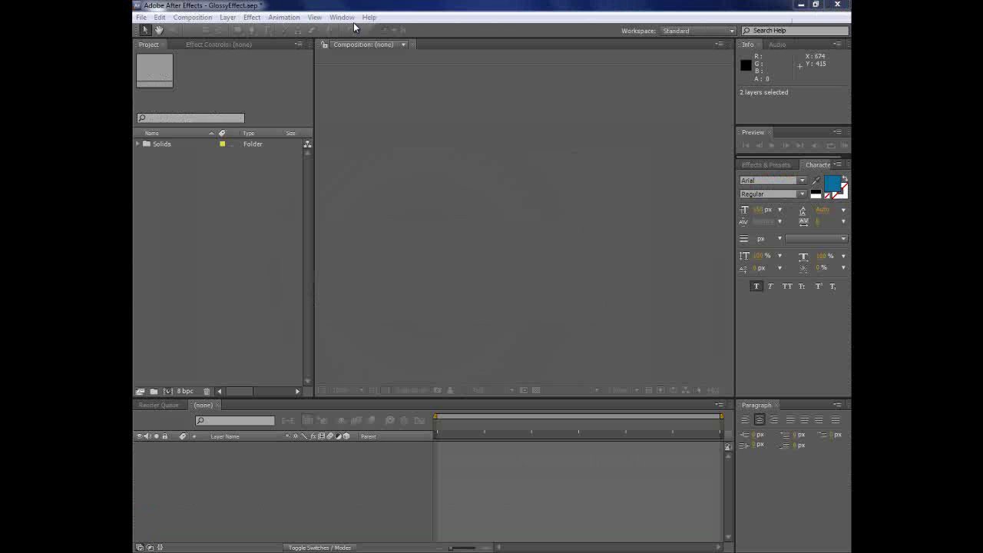
pyautogui.click(201, 17)
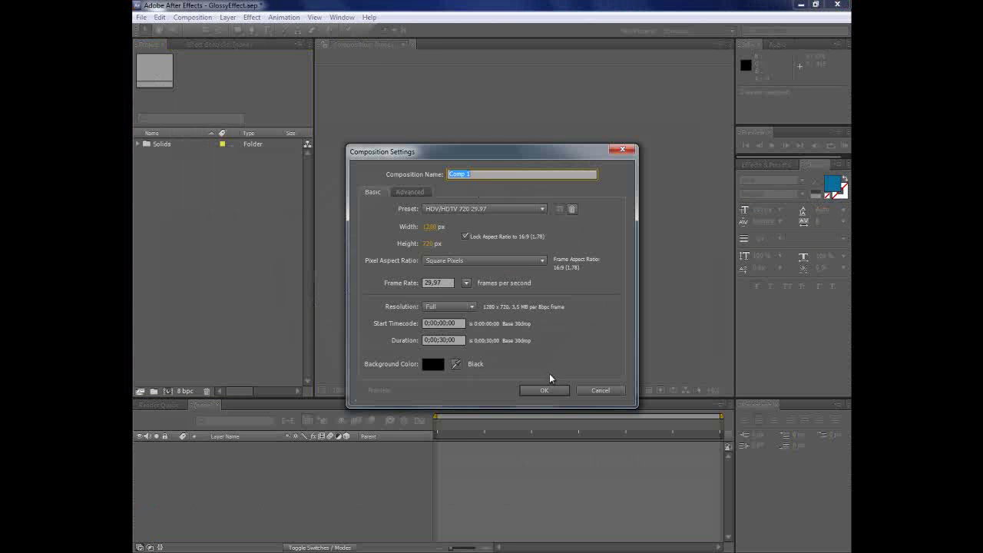
pyautogui.click(545, 390)
pyautogui.click(227, 17)
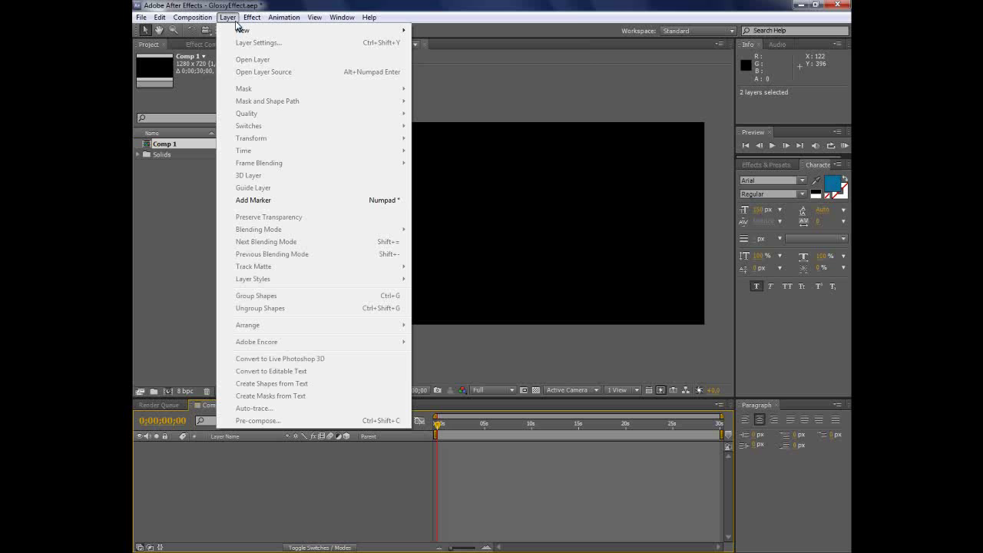
pyautogui.click(436, 42)
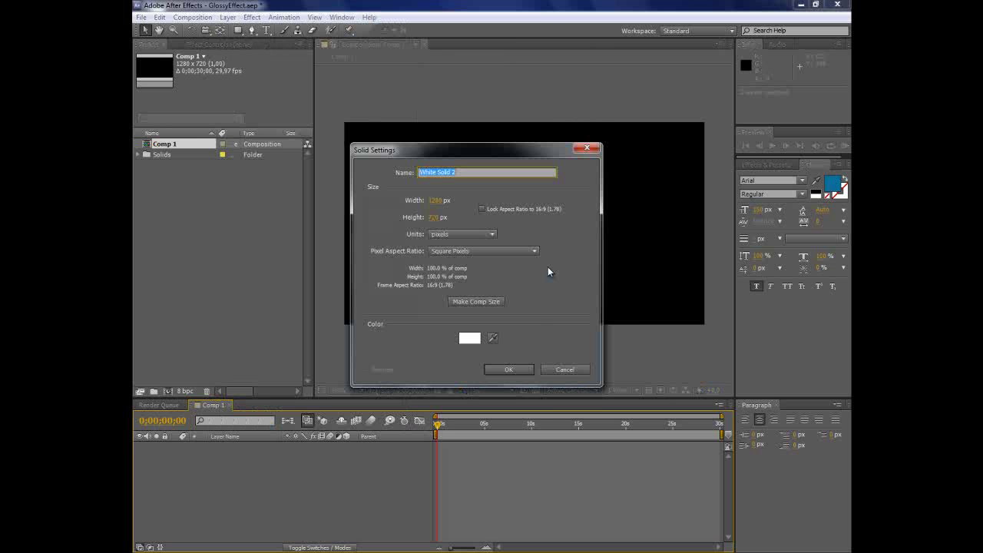
pyautogui.click(512, 369)
pyautogui.write('ramp')
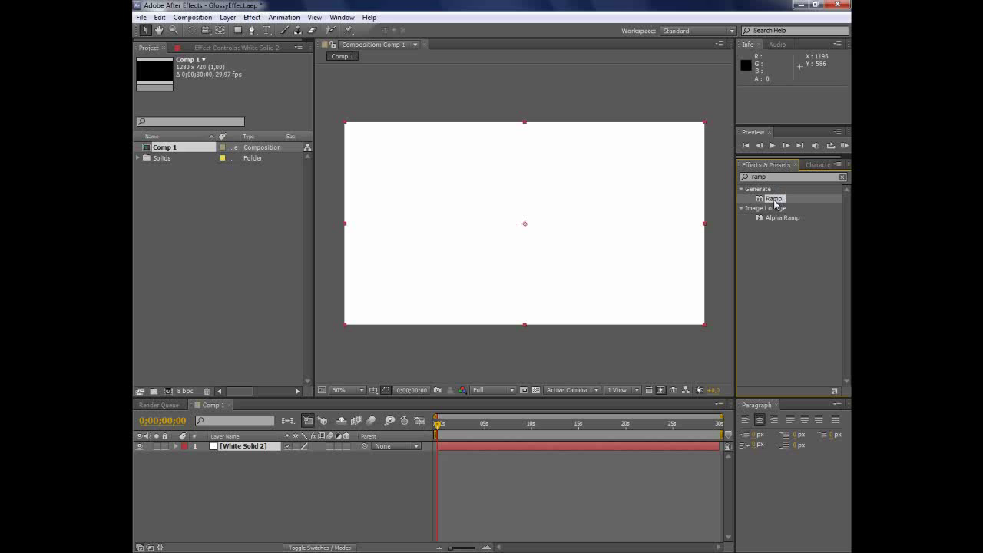
# Apply a radial Ramp to the solid, with a black end colour and a mid-grey start colour.
pyautogui.doubleClick(774, 199)
pyautogui.click(271, 127)
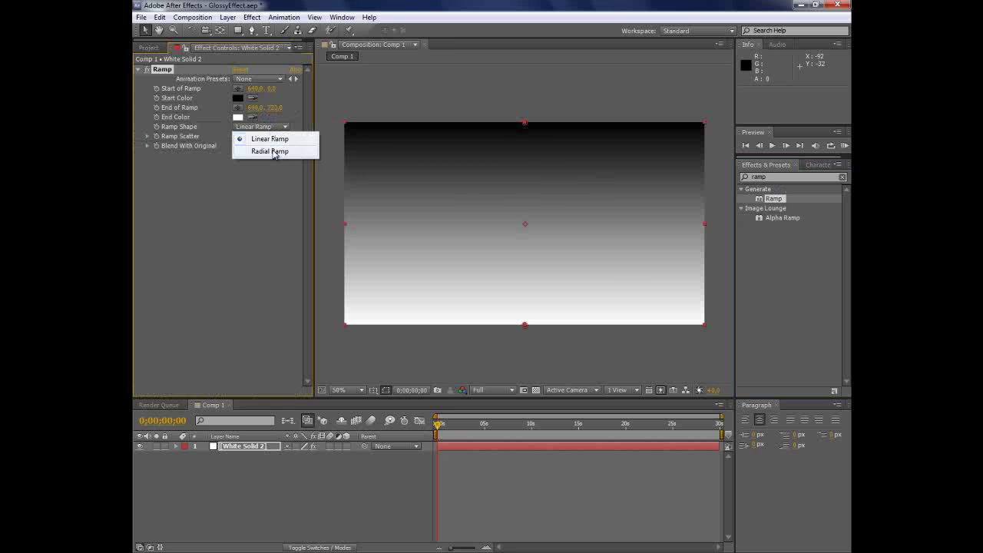
pyautogui.click(275, 147)
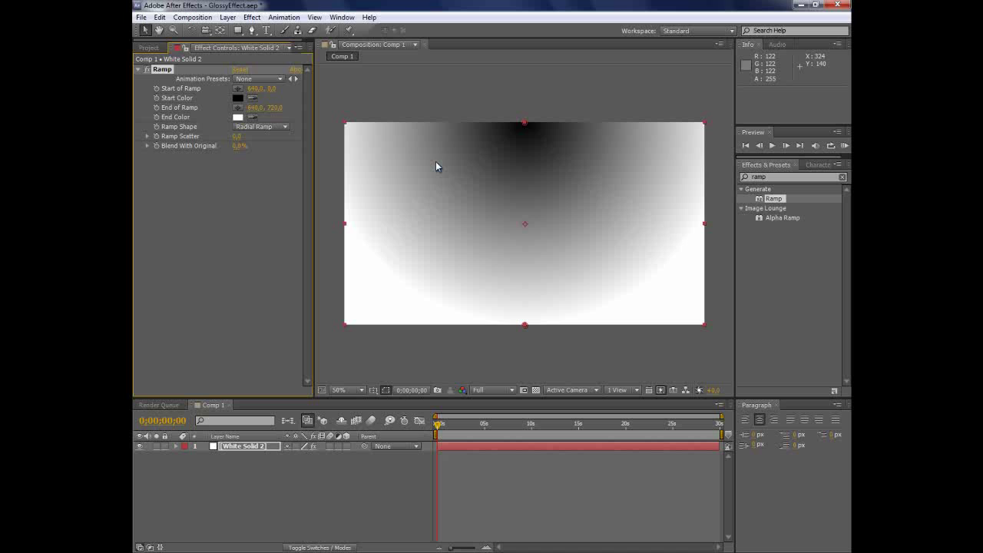
pyautogui.click(238, 117)
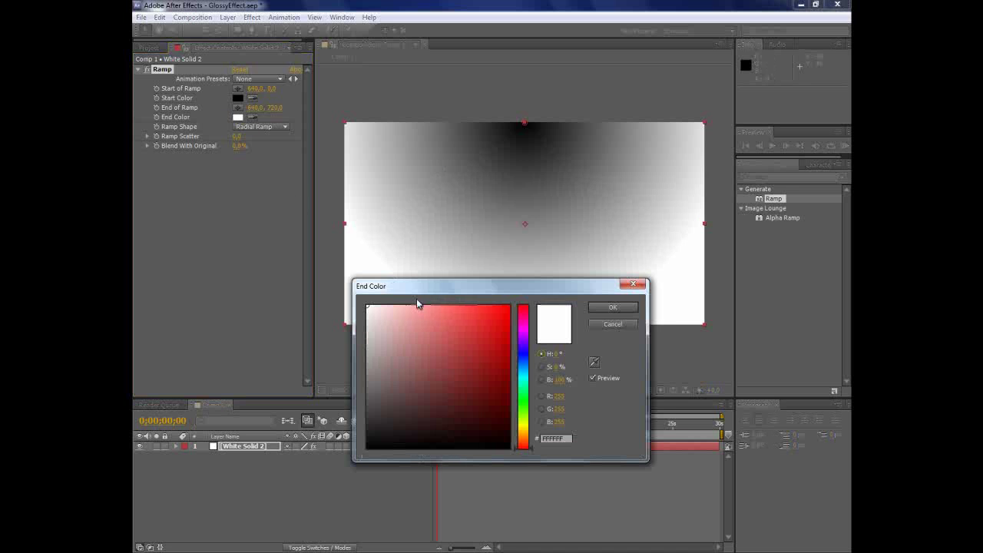
pyautogui.moveTo(417, 307)
pyautogui.mouseDown()
pyautogui.moveTo(373, 397)
pyautogui.moveTo(367, 449)
pyautogui.mouseUp()
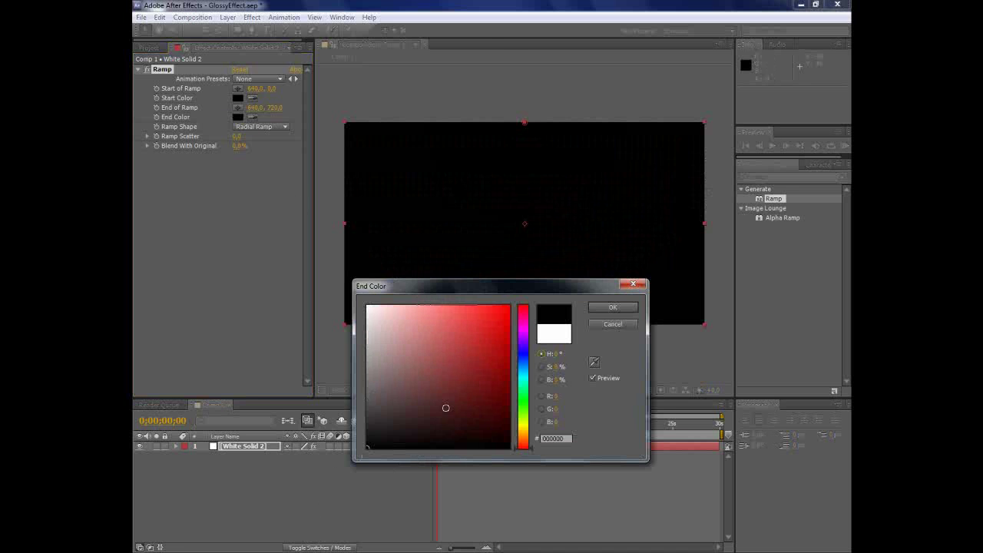
pyautogui.click(613, 307)
pyautogui.click(238, 99)
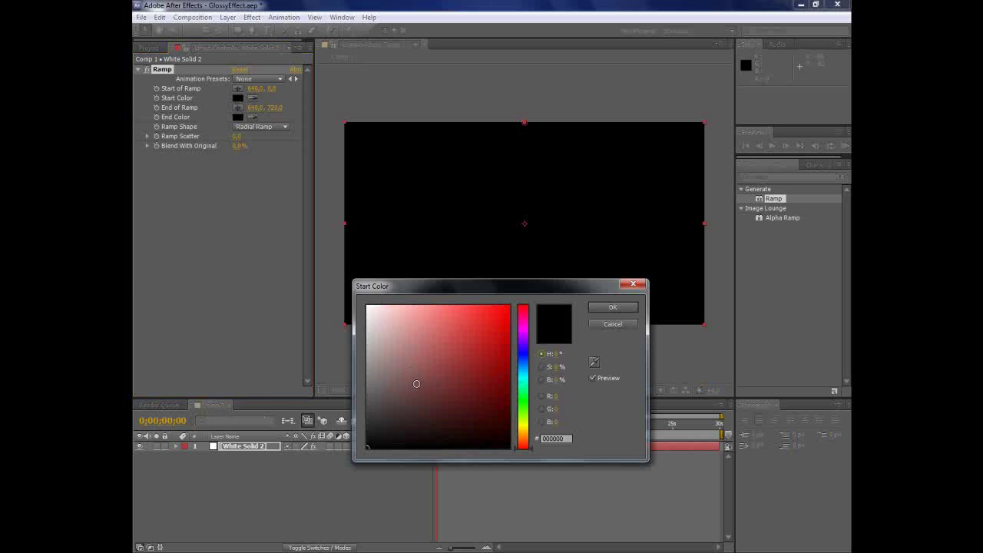
pyautogui.moveTo(417, 384)
pyautogui.mouseDown()
pyautogui.moveTo(344, 367)
pyautogui.moveTo(344, 359)
pyautogui.mouseUp()
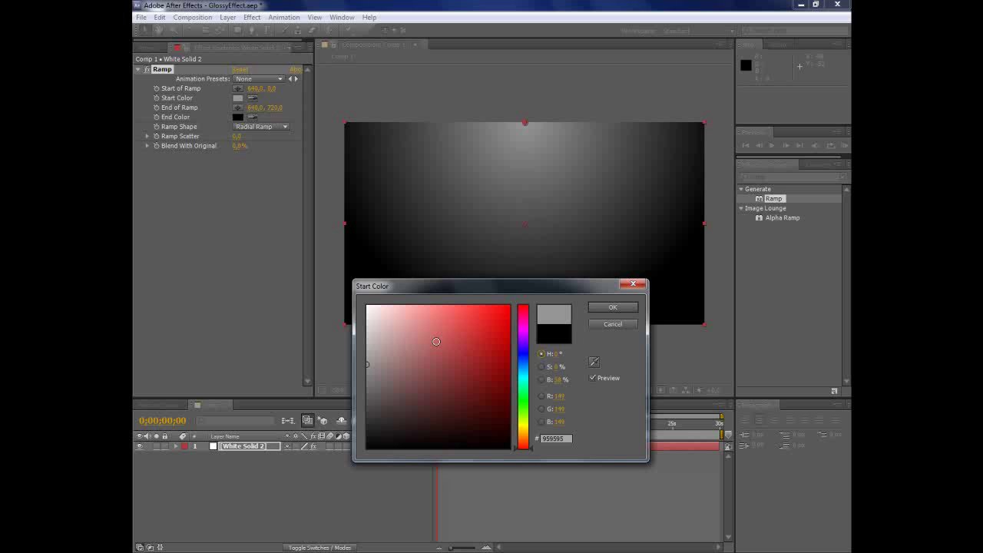
pyautogui.click(611, 309)
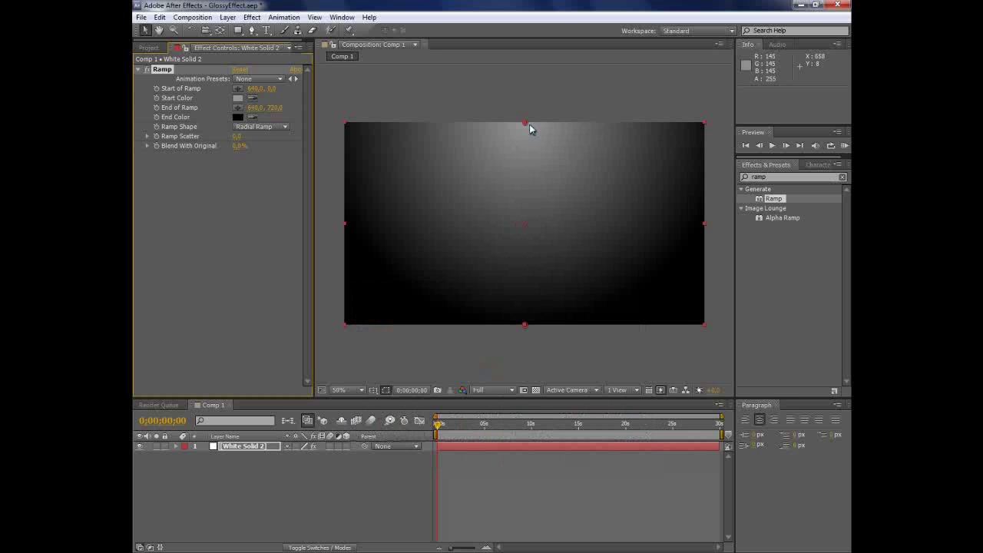
# Centre the ramp's start point and stretch its end point far toward the bottom-right.
pyautogui.moveTo(525, 136); pyautogui.dragTo(527, 227)
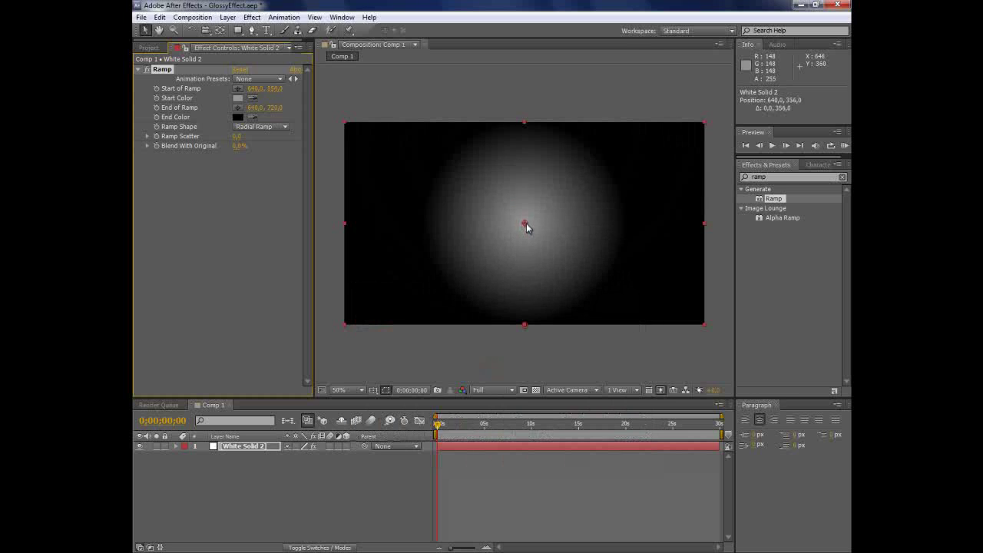
pyautogui.moveTo(525, 326); pyautogui.dragTo(612, 326)
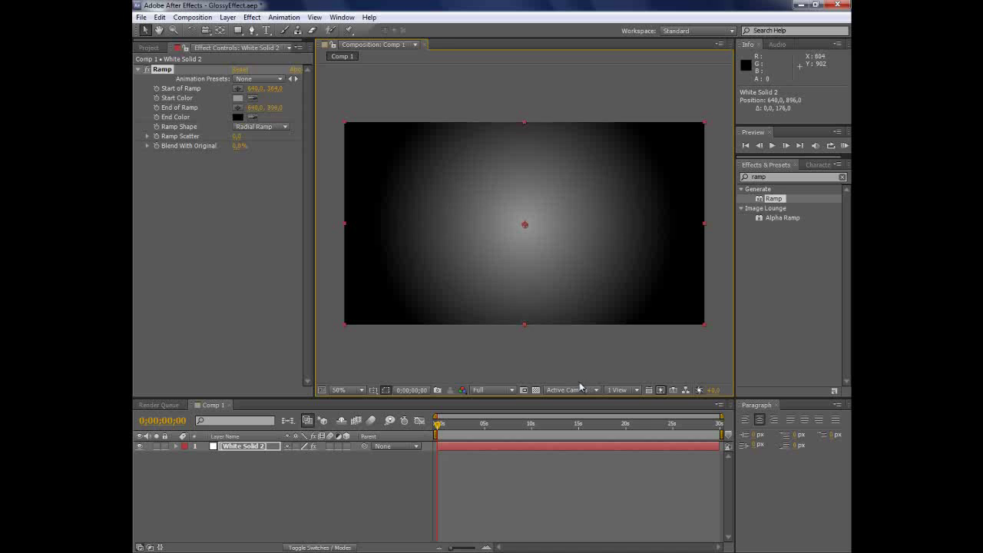
pyautogui.moveTo(646, 432); pyautogui.dragTo(672, 542)
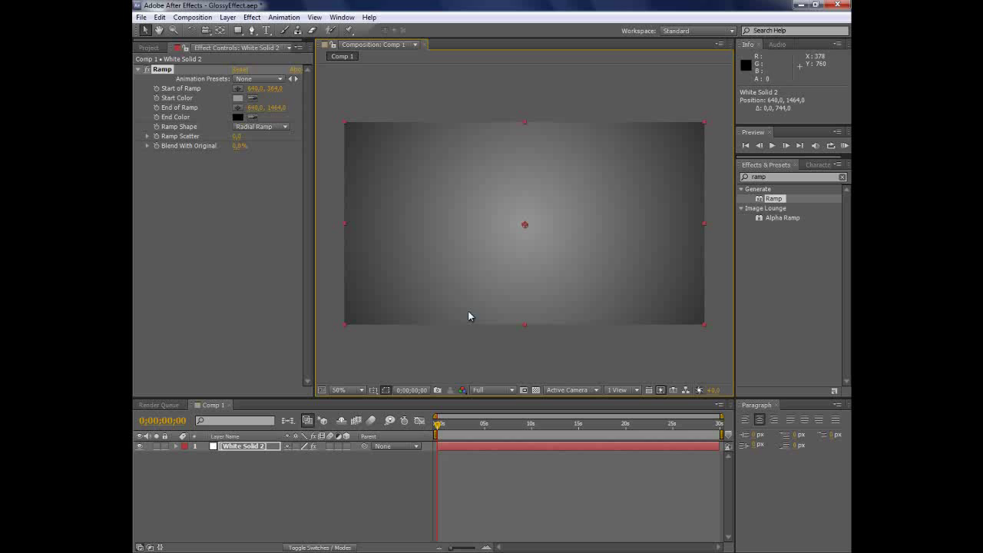
pyautogui.click(347, 98)
# Add a GLOSSY text layer and move it to the centre of the frame.
pyautogui.click(267, 30)
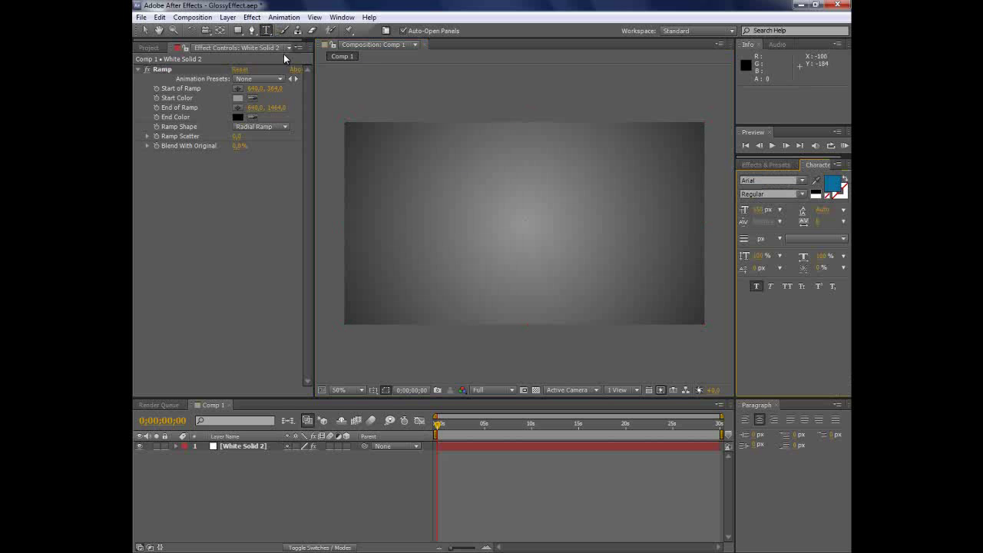
pyautogui.click(450, 214)
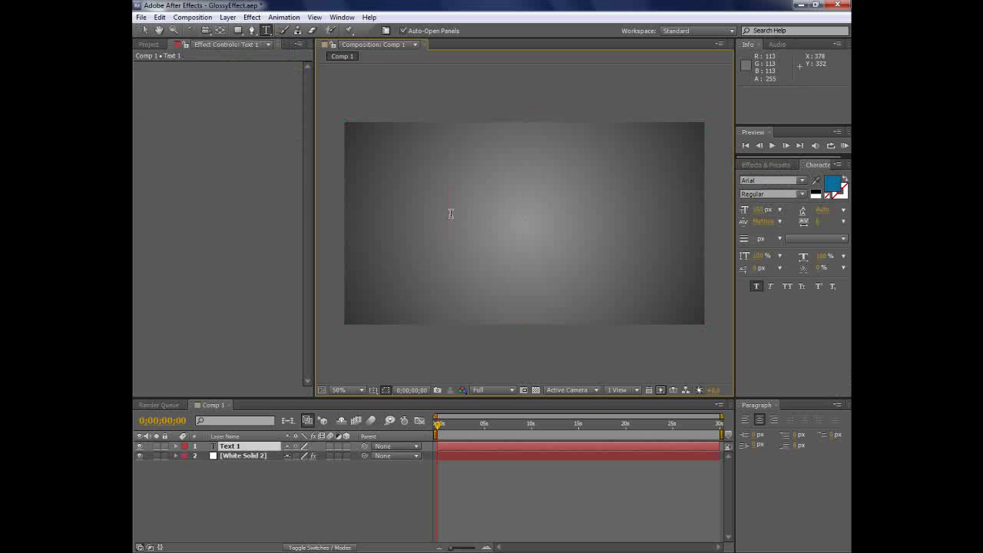
pyautogui.write('GLOSSY')
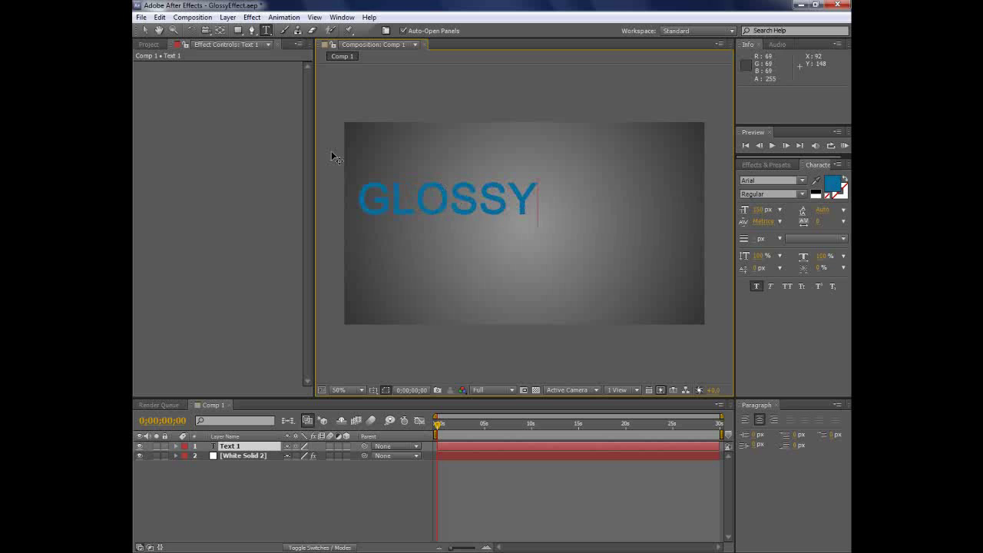
pyautogui.click(145, 30)
pyautogui.moveTo(509, 214); pyautogui.dragTo(582, 239)
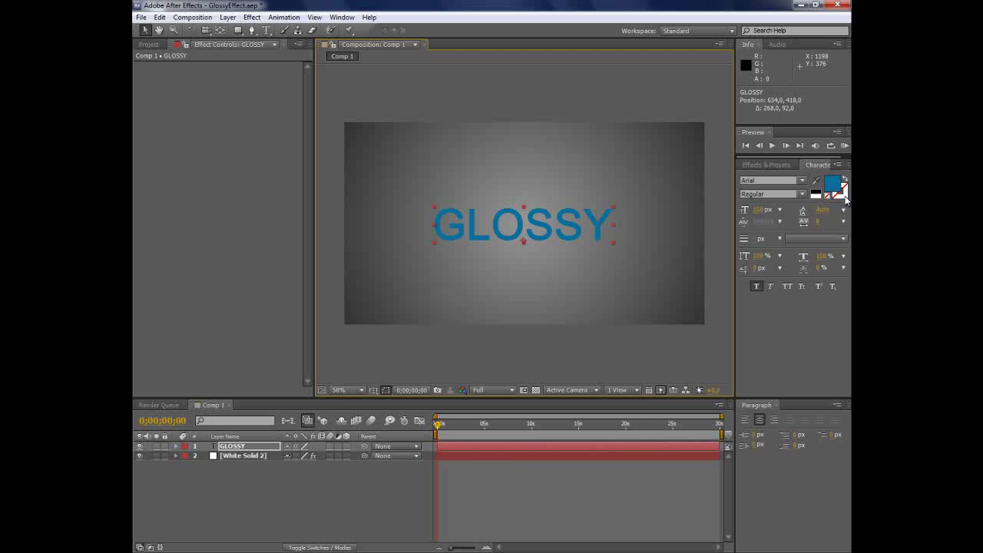
# Make the GLOSSY text dark grey and nudge it slightly up and right.
pyautogui.click(834, 185)
pyautogui.moveTo(446, 336); pyautogui.dragTo(400, 324)
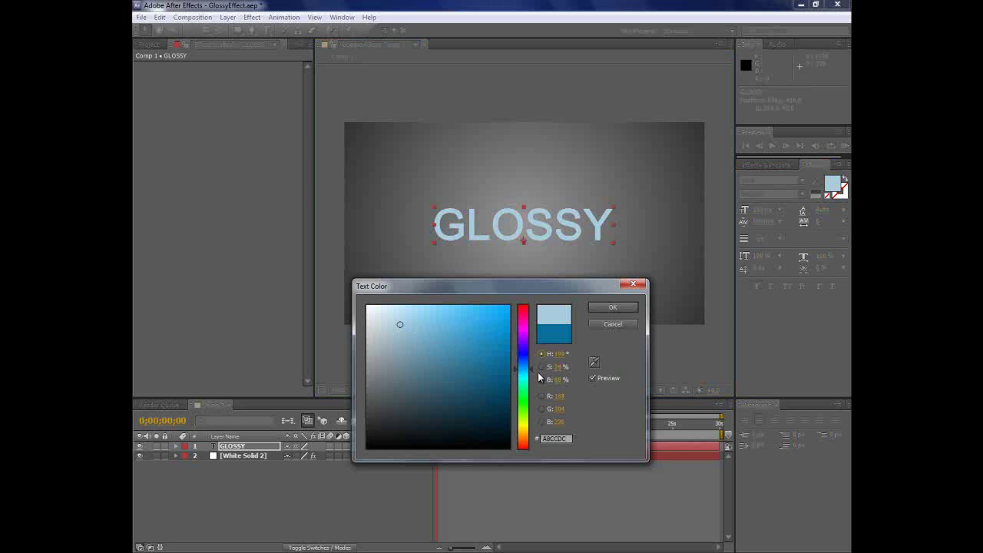
pyautogui.moveTo(404, 354); pyautogui.dragTo(382, 400)
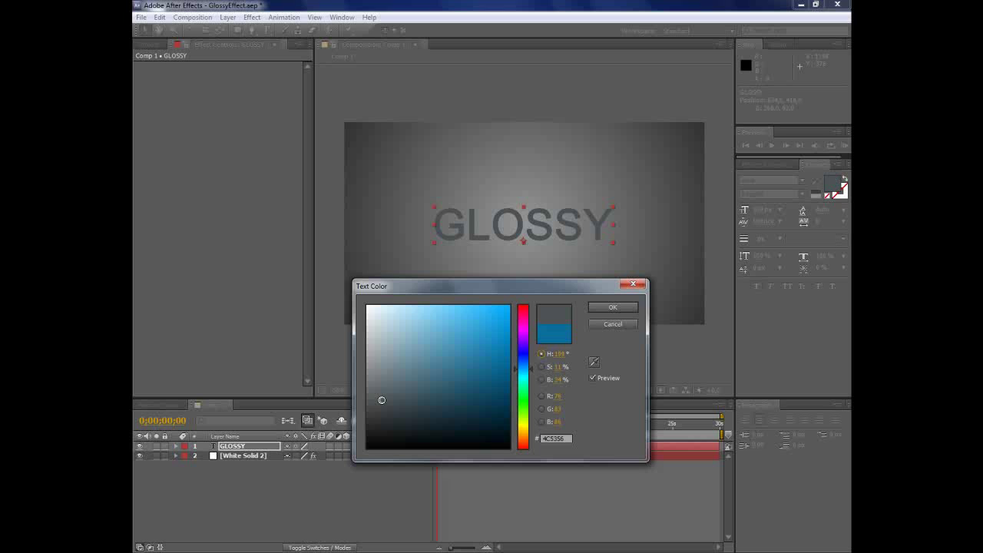
pyautogui.click(611, 308)
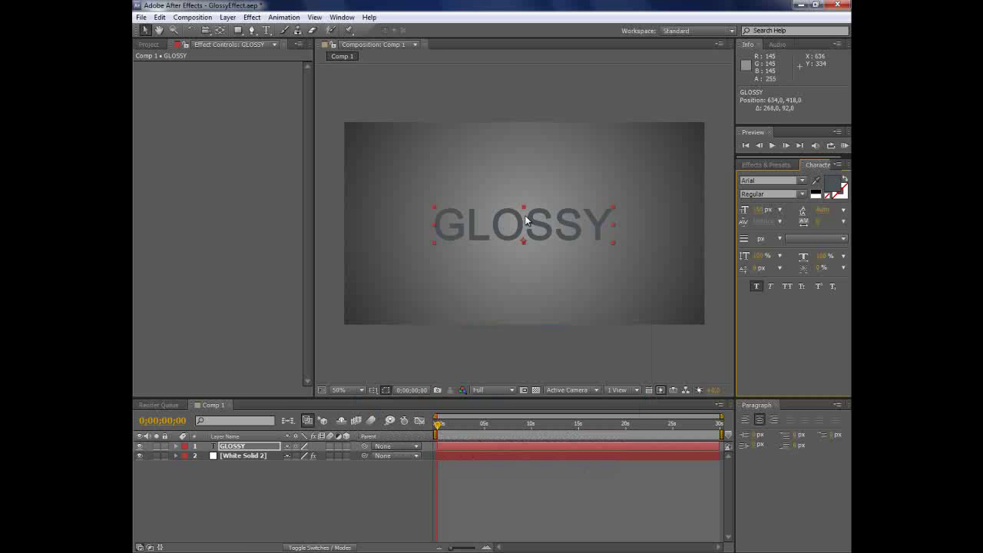
pyautogui.moveTo(522, 226); pyautogui.dragTo(530, 219)
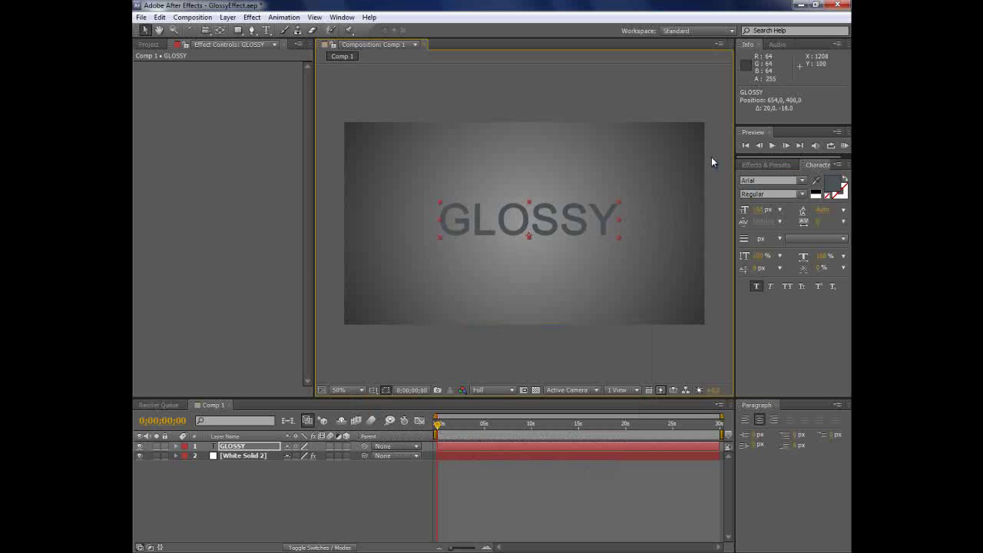
pyautogui.click(759, 288)
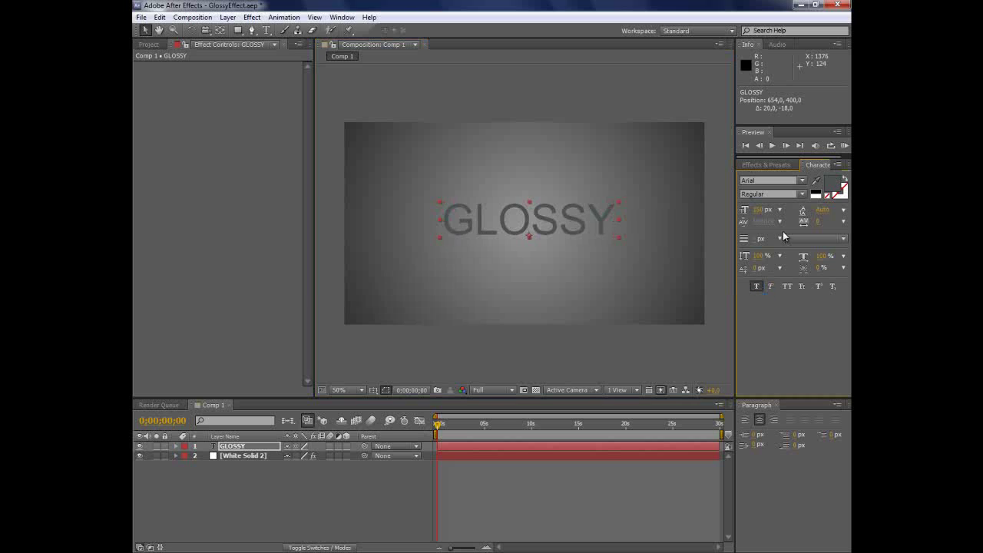
pyautogui.click(764, 165)
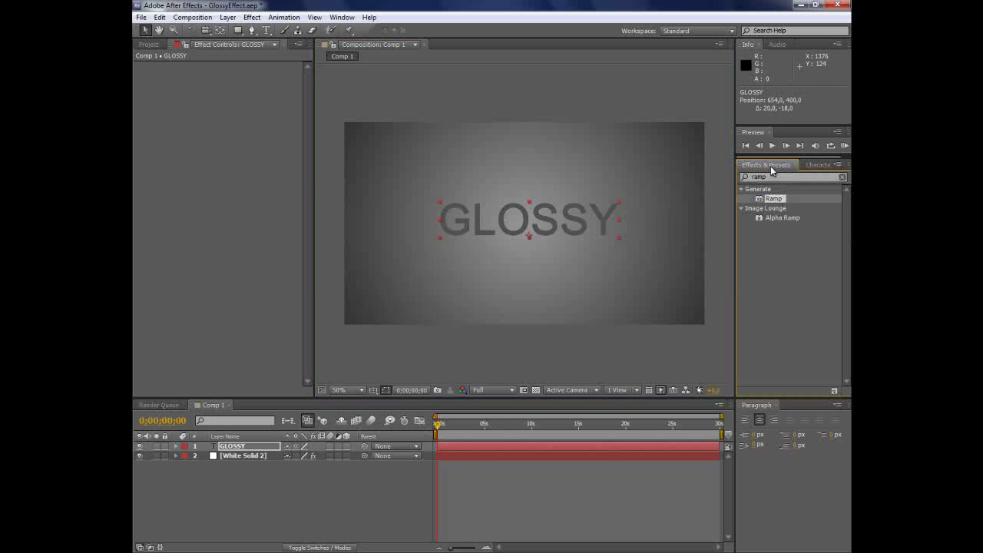
# Duplicate GLOSSY into GLOSSY 2 and start a Pen mask around the text's top edge.
pyautogui.hotkey('ctrl', 'd')
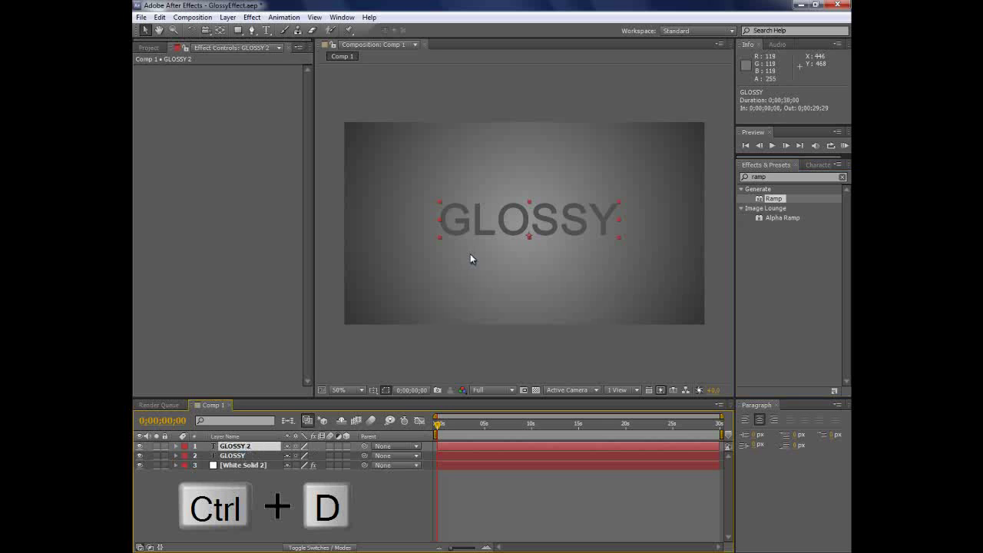
pyautogui.press('.')
pyautogui.press('.')
pyautogui.click(249, 30)
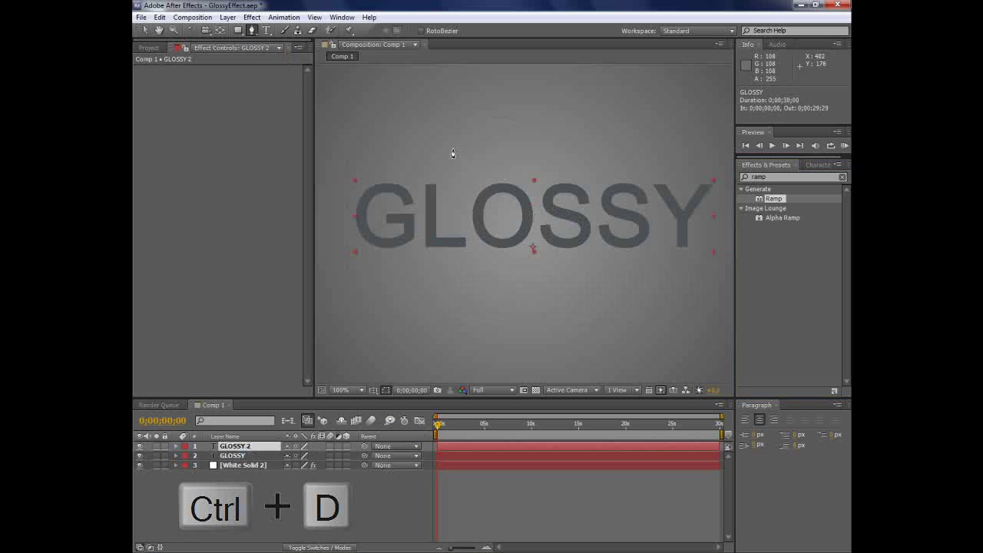
pyautogui.click(334, 149)
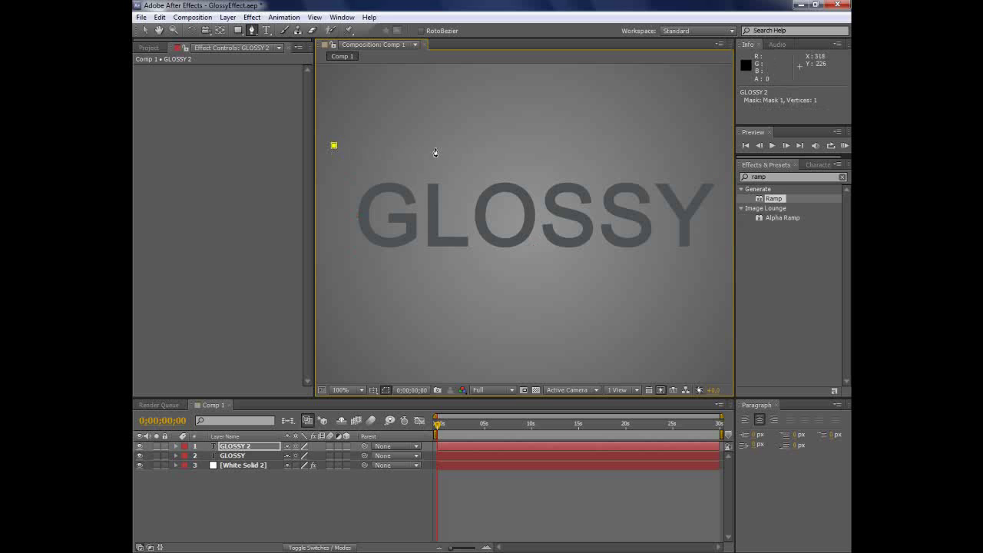
pyautogui.click(709, 144)
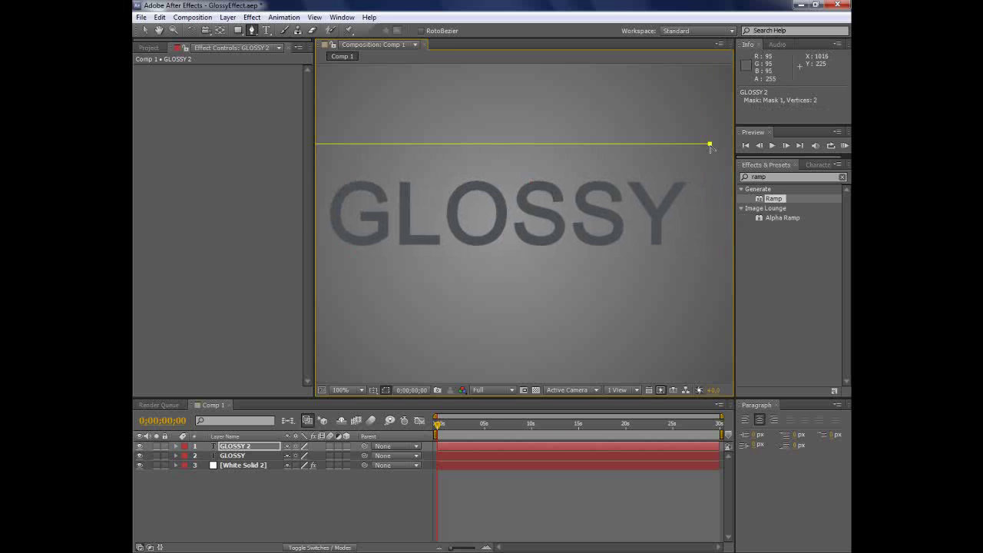
pyautogui.click(713, 227)
# Curve the mask's lower edge across the letters, close the mask, and tweak its lower points.
pyautogui.click(534, 203)
pyautogui.moveTo(534, 203); pyautogui.dragTo(476, 203)
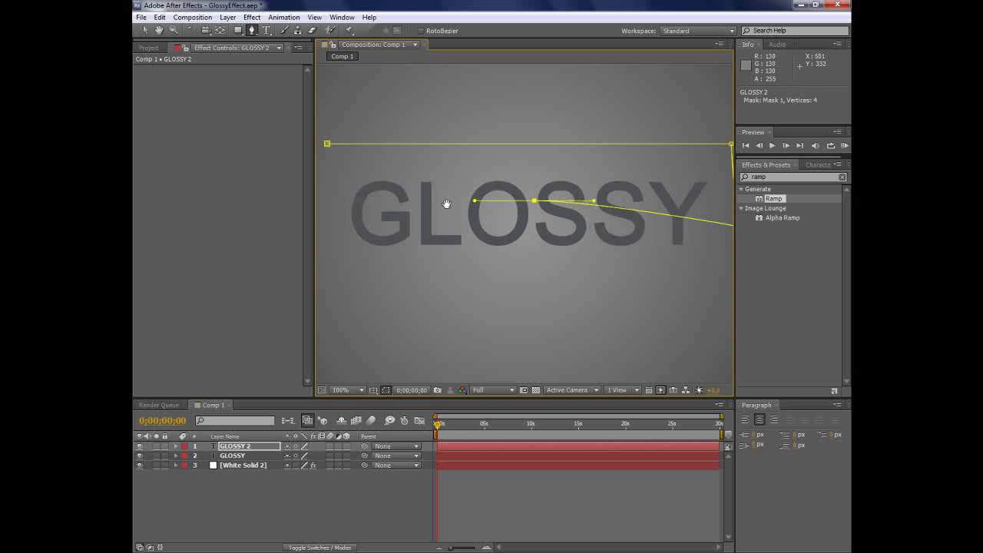
pyautogui.click(333, 221)
pyautogui.click(332, 142)
pyautogui.press(',')
pyautogui.press(',')
pyautogui.press(',')
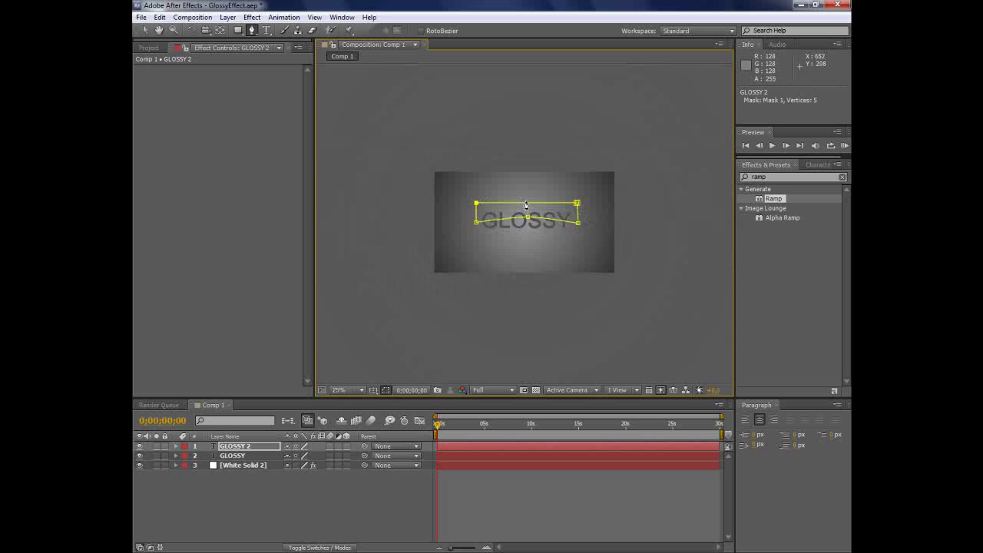
pyautogui.press('.')
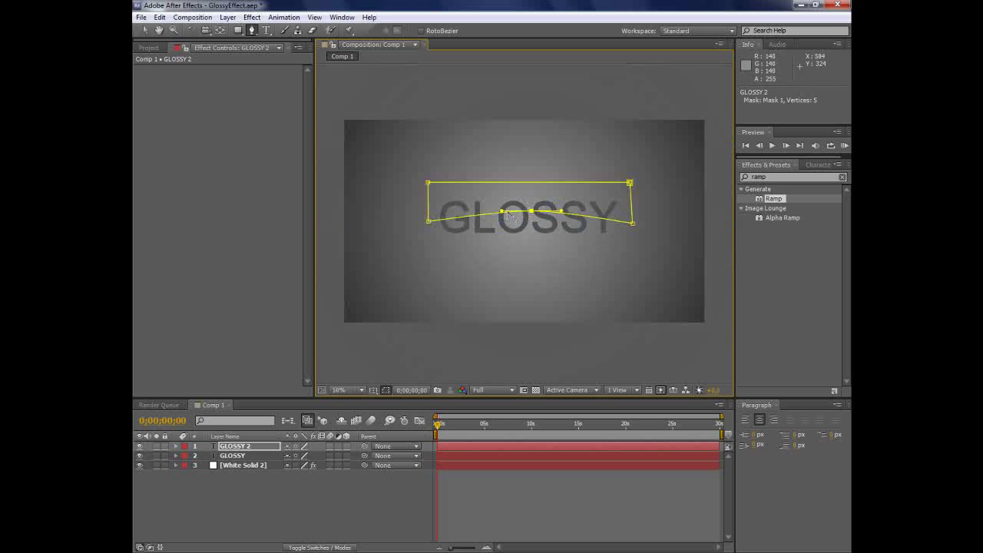
pyautogui.moveTo(561, 211); pyautogui.dragTo(567, 210)
pyautogui.moveTo(634, 224); pyautogui.dragTo(630, 226)
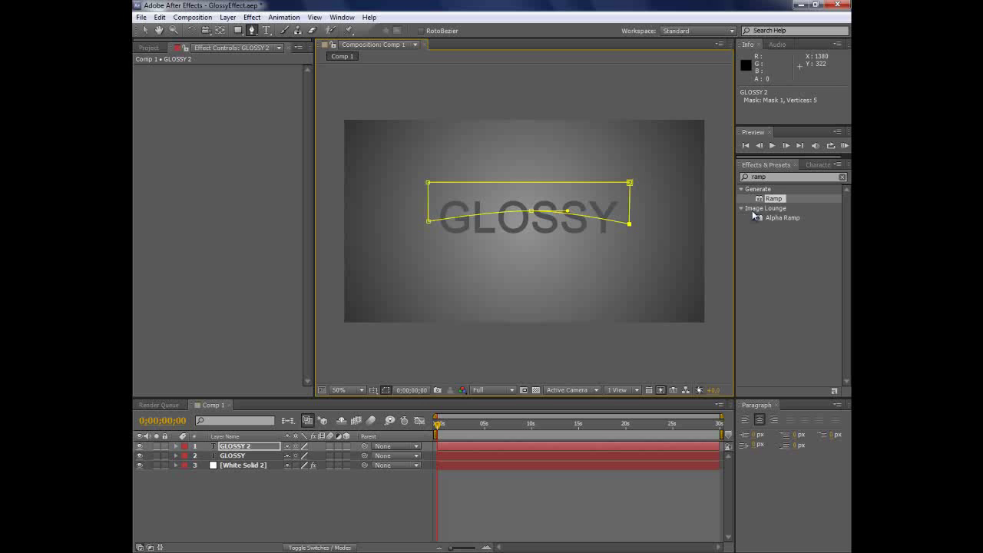
# Apply the Ramp gradient effect to GLOSSY 2.
pyautogui.doubleClick(772, 199)
pyautogui.press('v')
pyautogui.press('.')
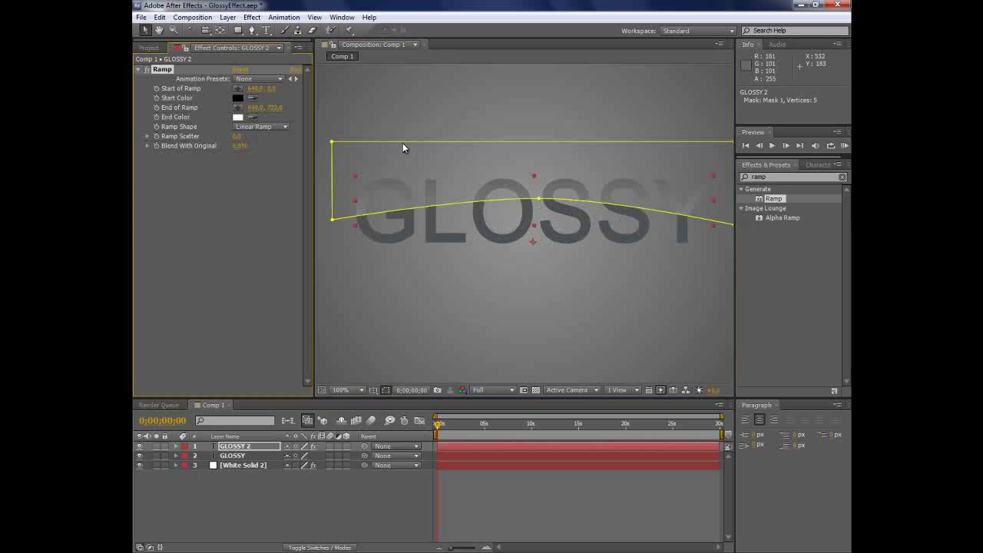
pyautogui.press(',')
pyautogui.press('.')
pyautogui.press(',')
# Pull the Ramp's start and end points vertically in close around the text.
pyautogui.moveTo(525, 322); pyautogui.dragTo(529, 263)
pyautogui.moveTo(525, 120); pyautogui.dragTo(526, 167)
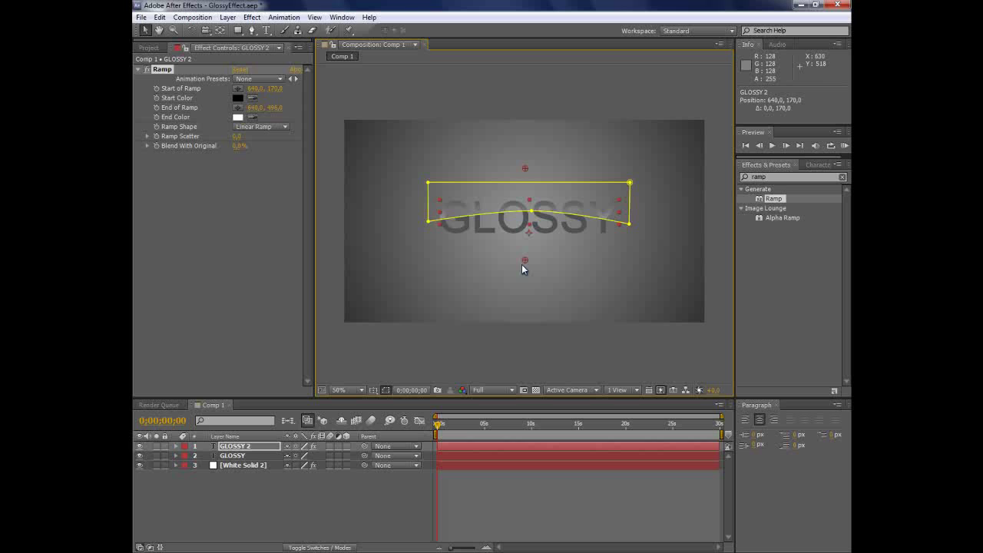
pyautogui.moveTo(526, 260); pyautogui.dragTo(526, 250)
pyautogui.moveTo(523, 169); pyautogui.dragTo(525, 176)
pyautogui.moveTo(526, 250); pyautogui.dragTo(527, 237)
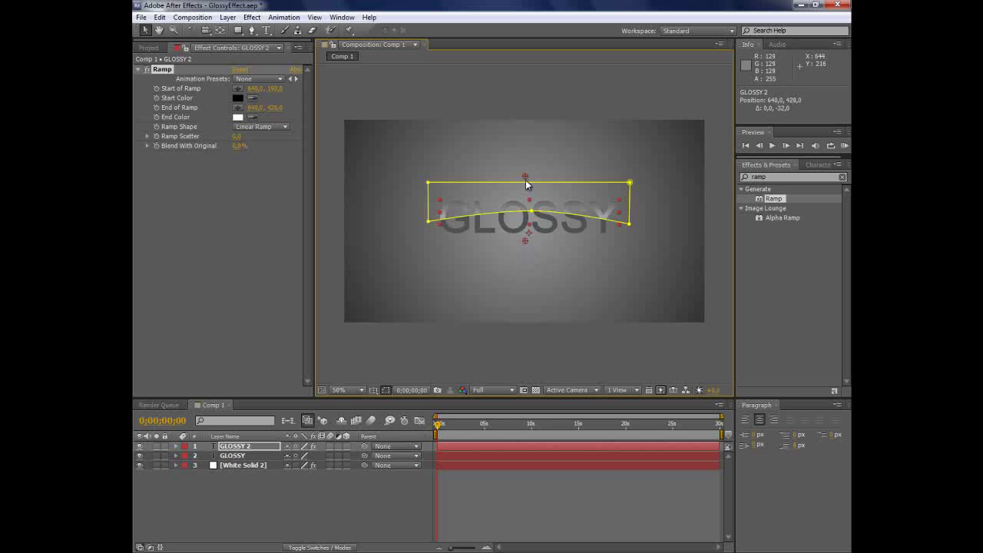
pyautogui.moveTo(526, 176); pyautogui.dragTo(527, 188)
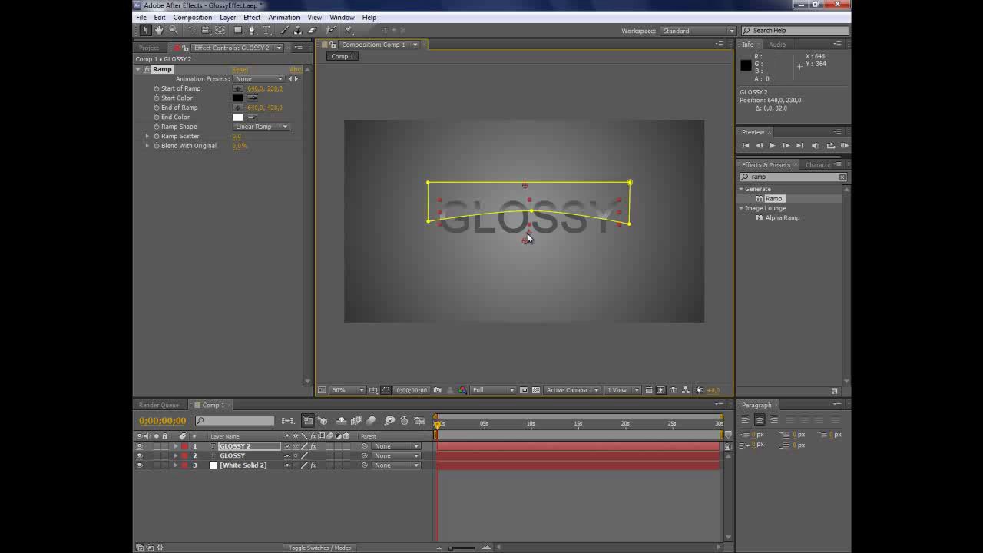
# Tighten the Ramp's start and end points a little more, then check the result zoomed in and out.
pyautogui.moveTo(527, 241); pyautogui.dragTo(527, 234)
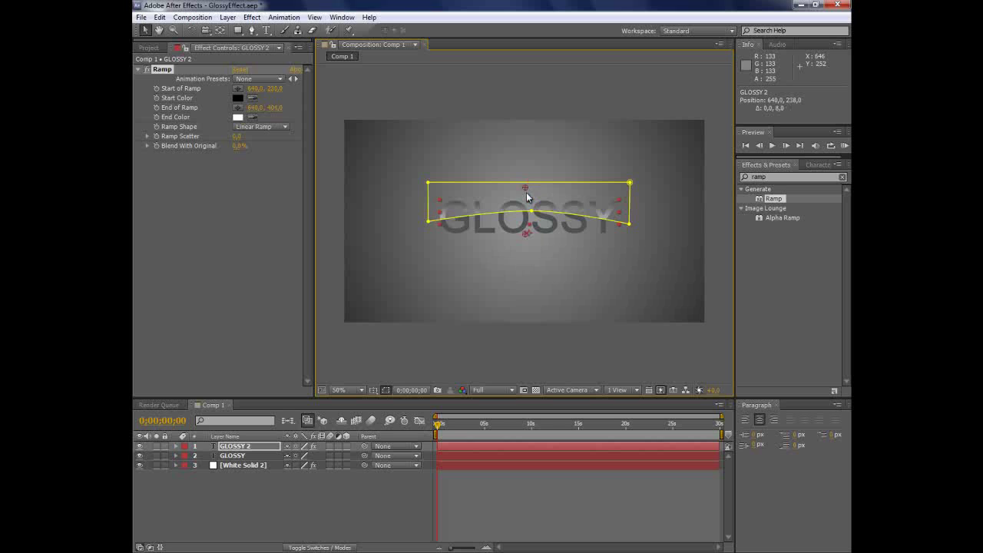
pyautogui.moveTo(526, 185); pyautogui.dragTo(527, 199)
pyautogui.click(429, 328)
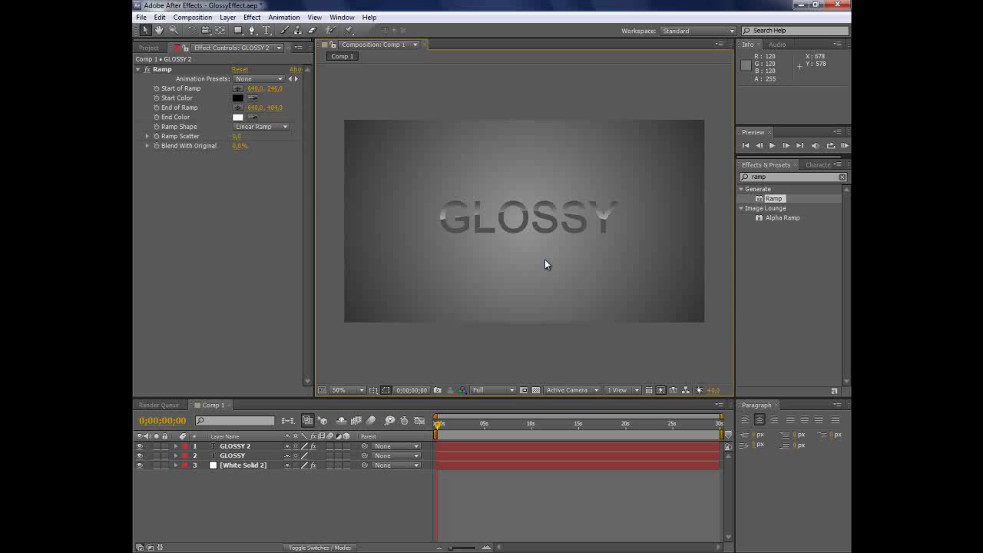
pyautogui.press('.')
pyautogui.press(',')
pyautogui.press('.')
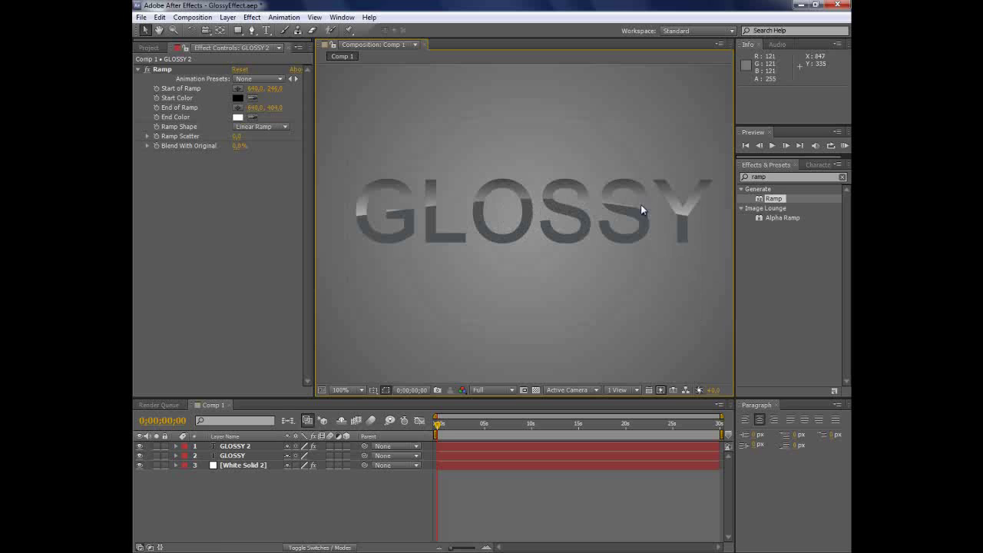
pyautogui.press(',')
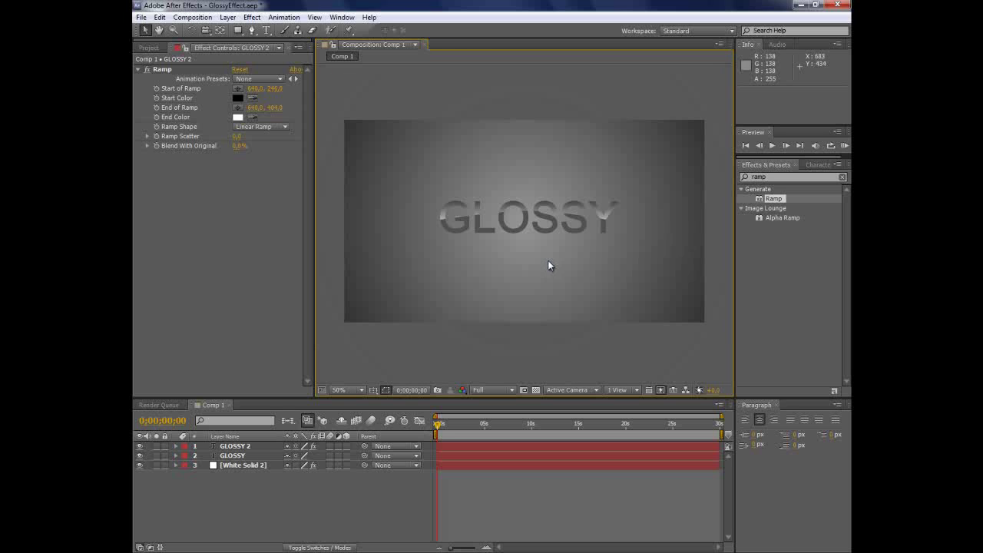
pyautogui.press('.')
# Select the GLOSSY 2 mask's curve points, then select the White Solid 2 background.
pyautogui.click(250, 446)
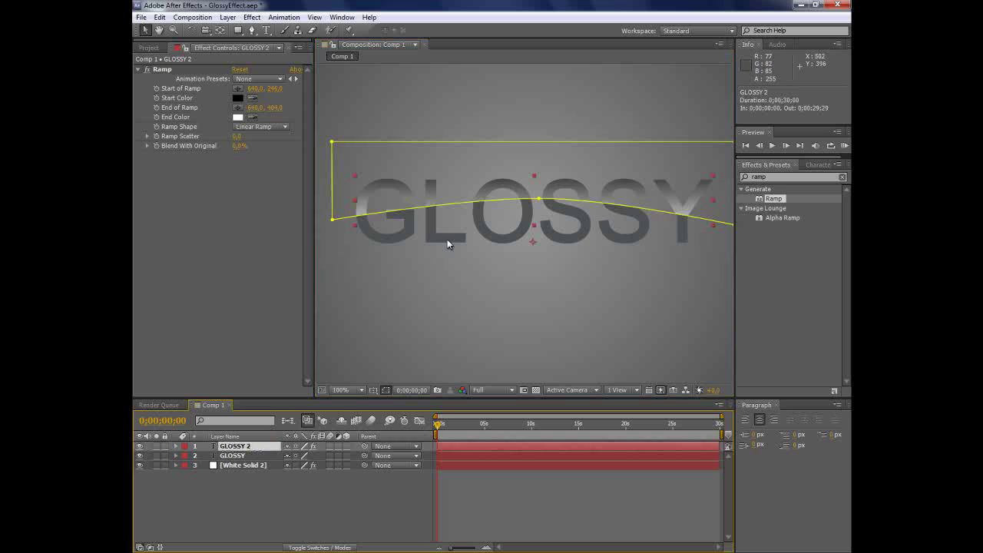
pyautogui.click(539, 200)
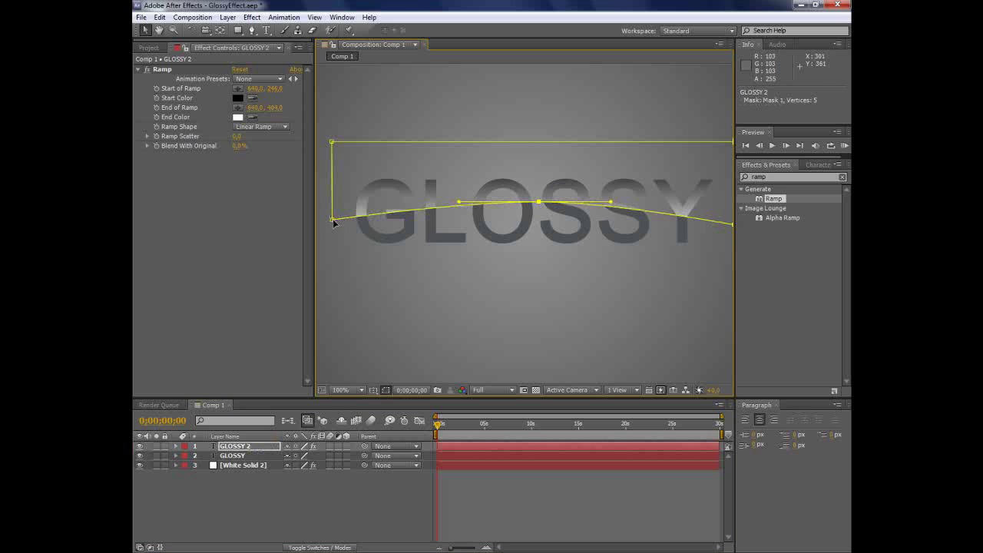
pyautogui.moveTo(598, 208); pyautogui.dragTo(548, 200)
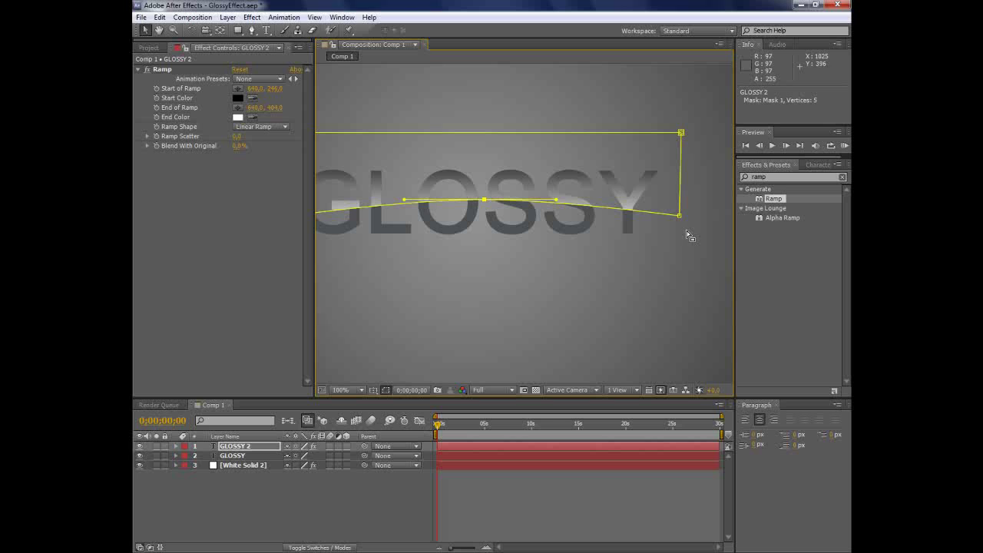
pyautogui.click(681, 218)
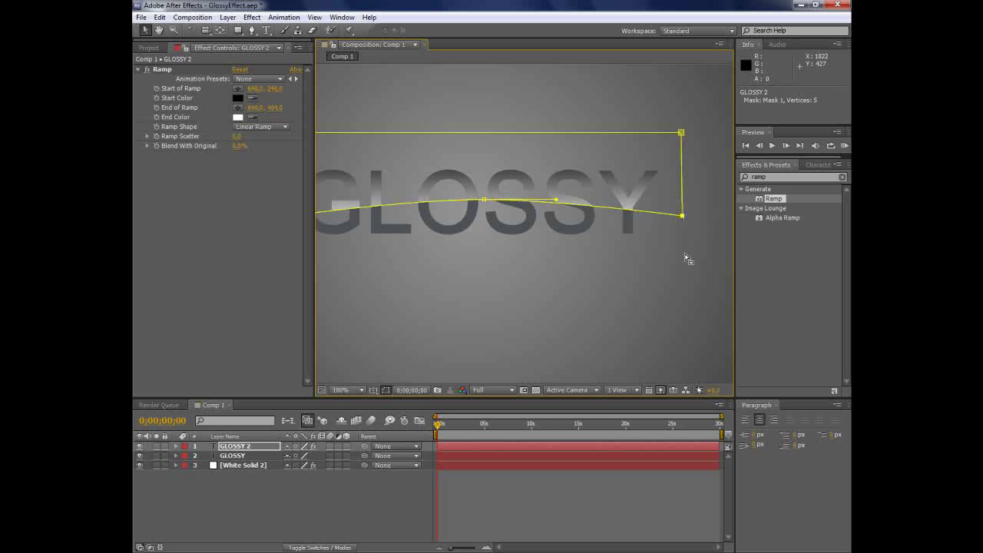
pyautogui.click(685, 254)
pyautogui.press(',')
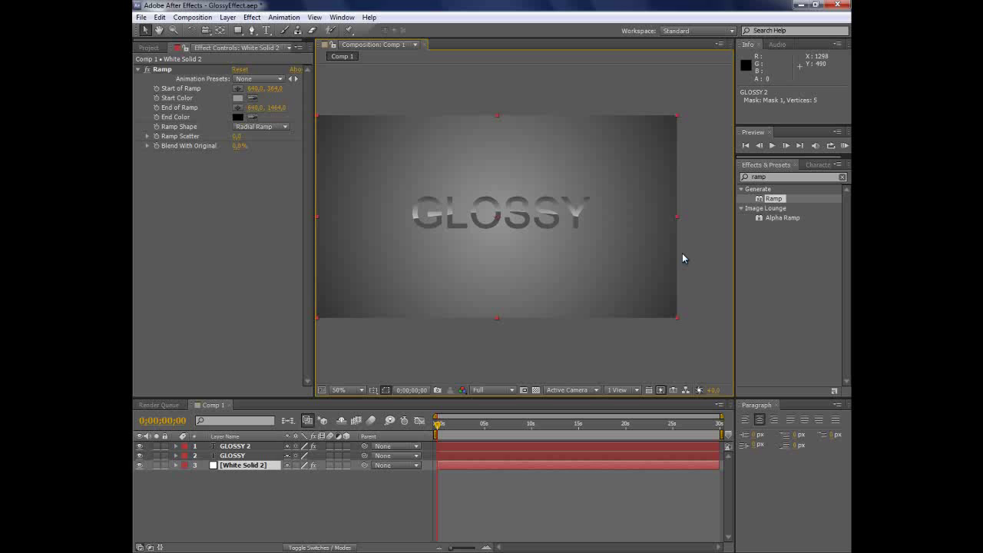
# Pre-compose the GLOSSY and GLOSSY 2 layers into a composition named Glossy.
pyautogui.click(245, 447)
pyautogui.keyDown('shift'); pyautogui.click(247, 456); pyautogui.keyUp('shift')
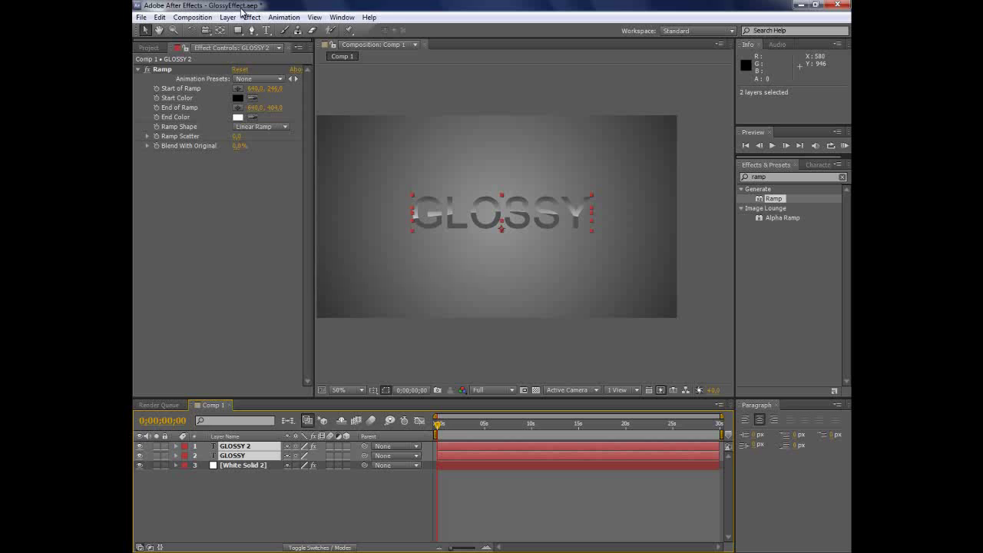
pyautogui.click(233, 17)
pyautogui.click(282, 420)
pyautogui.write('Glossy')
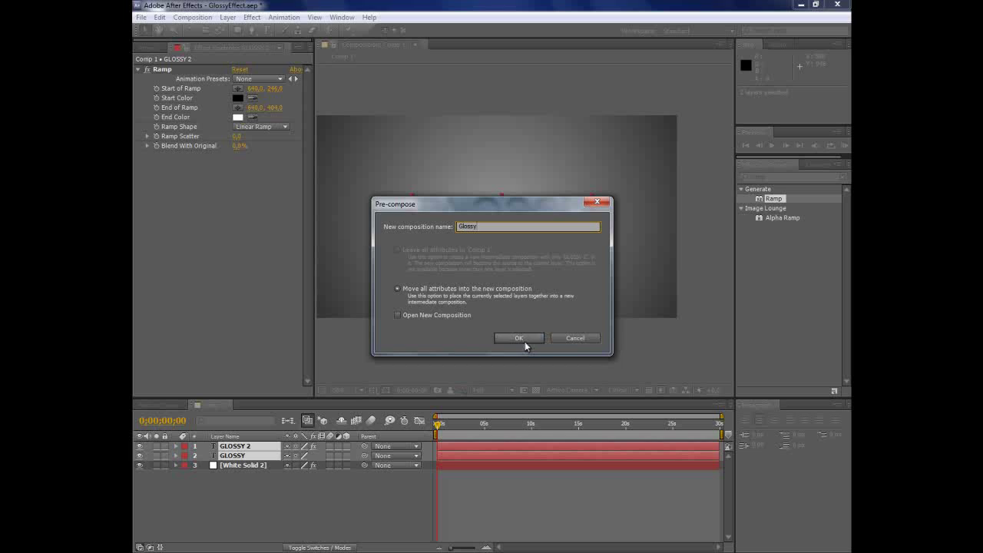
pyautogui.click(526, 341)
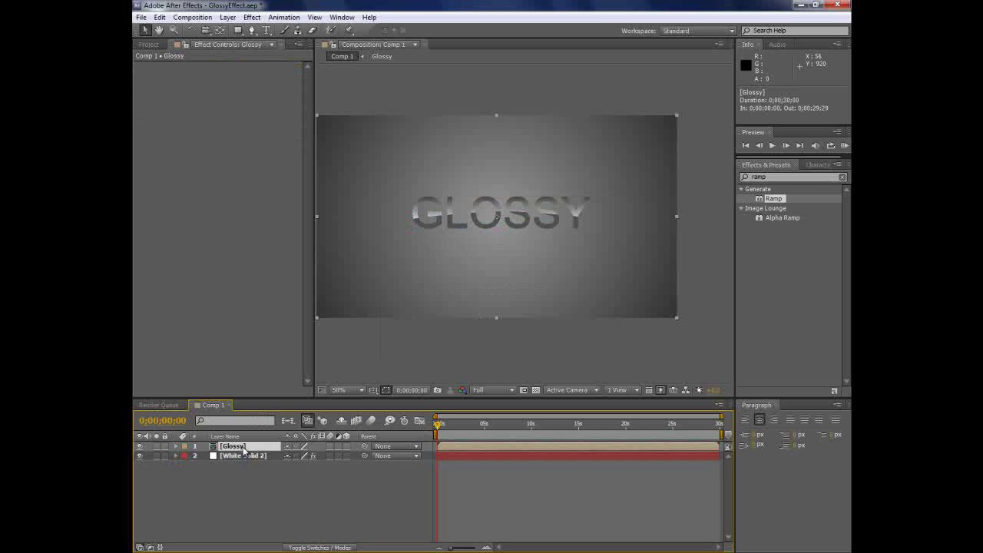
# Add a Camera 1 layer to Comp 1 using the 50mm preset.
pyautogui.click(227, 17)
pyautogui.moveTo(243, 30)
pyautogui.click(453, 69)
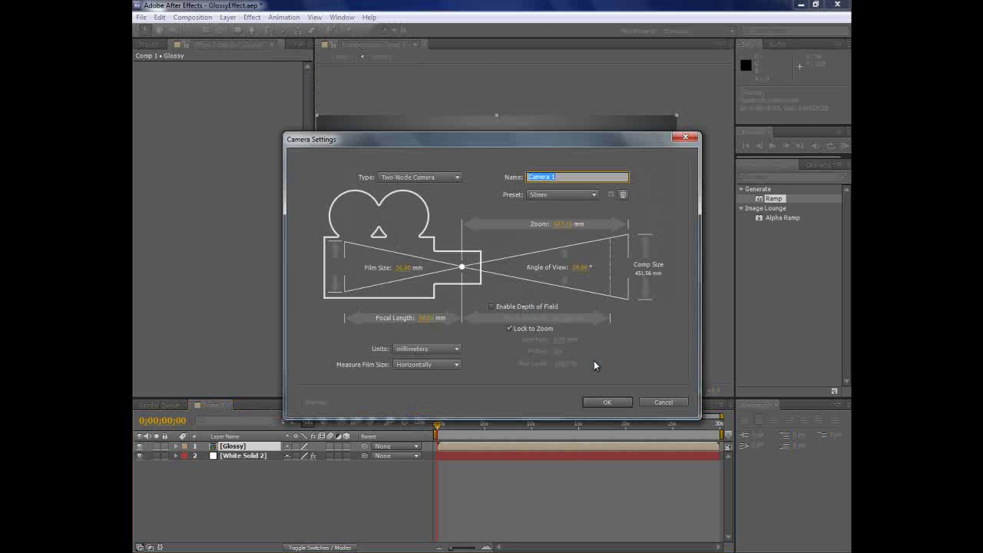
pyautogui.click(599, 400)
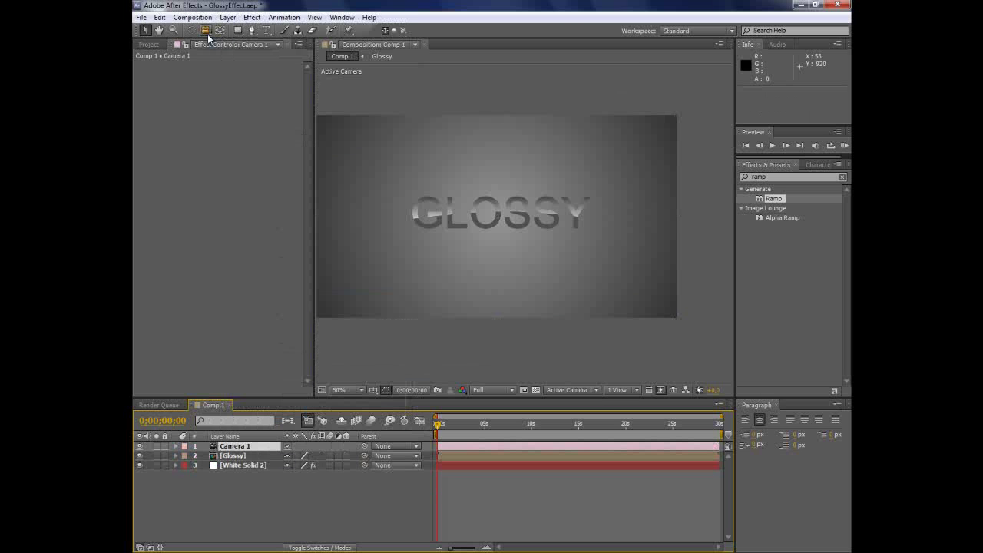
# Orbit the camera slightly and select the Glossy layer.
pyautogui.click(205, 30)
pyautogui.moveTo(529, 218); pyautogui.dragTo(532, 217)
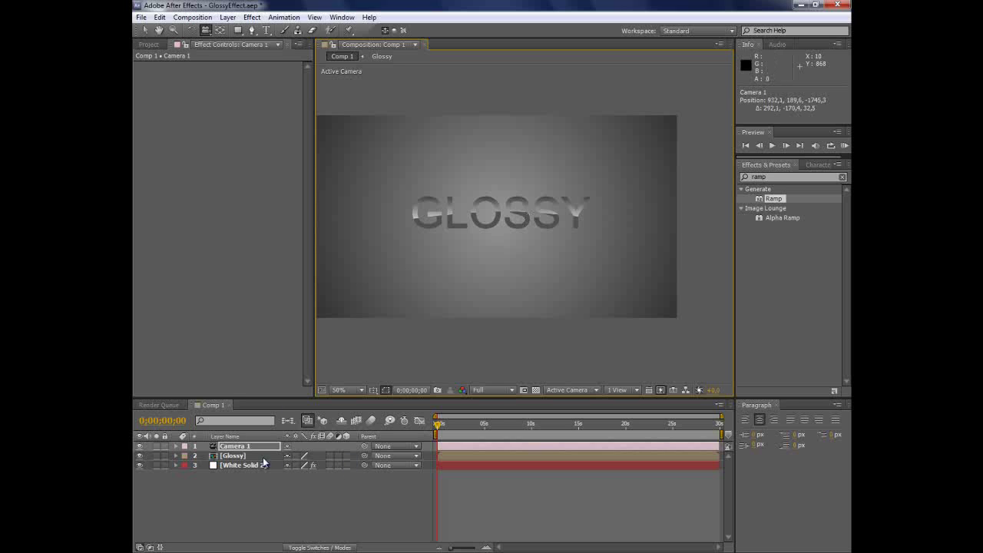
pyautogui.click(263, 456)
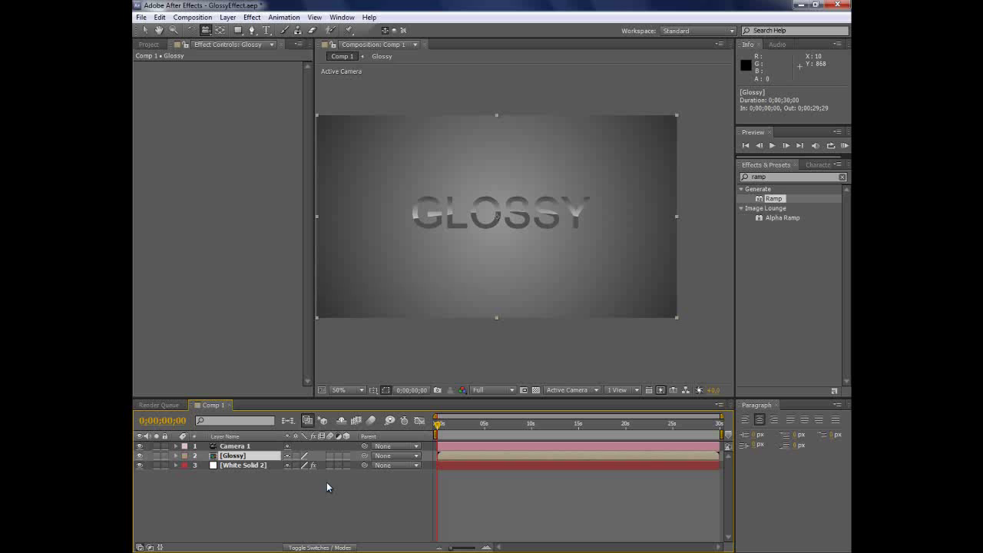
# Make Glossy a 3D layer, duplicate it, and push the copy slightly back in depth.
pyautogui.click(347, 455)
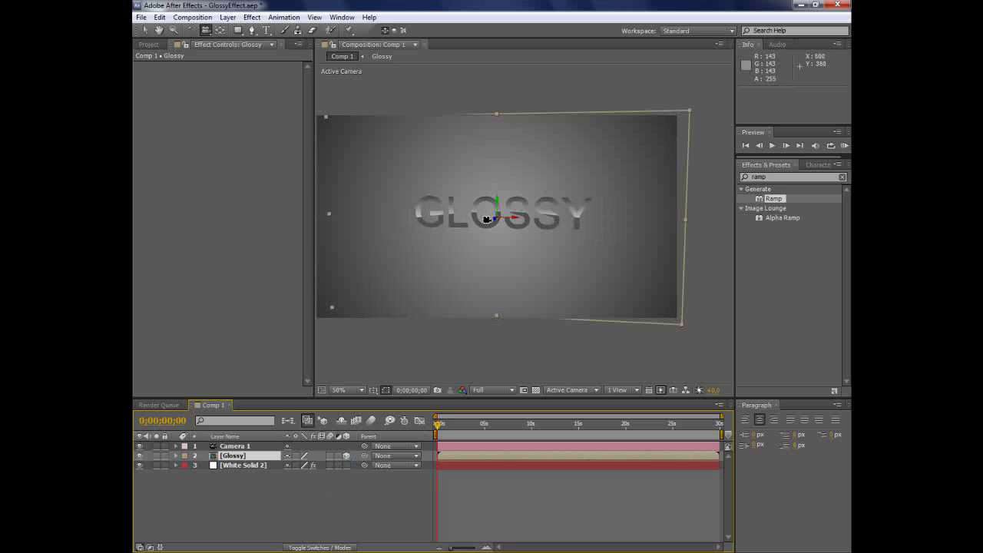
pyautogui.moveTo(495, 216); pyautogui.dragTo(461, 230)
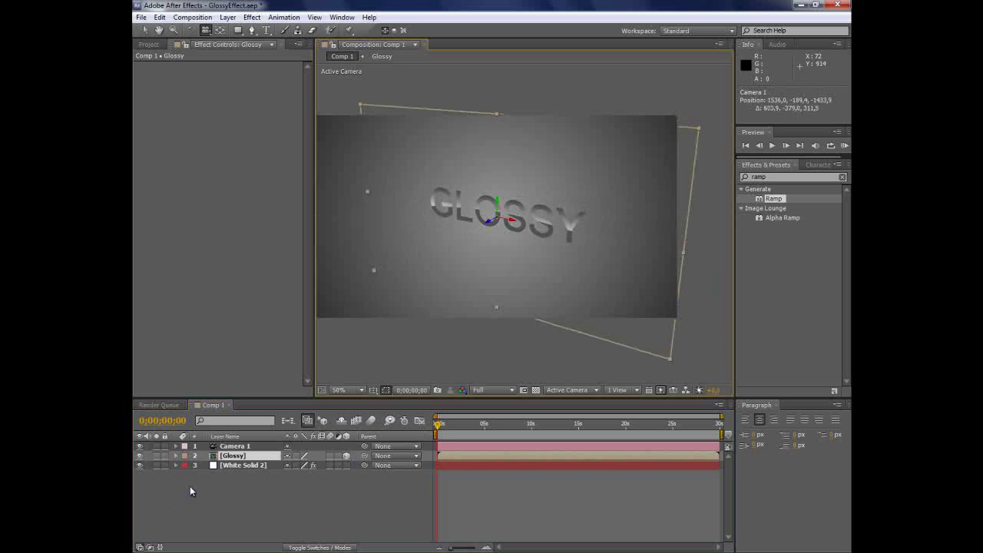
pyautogui.click(230, 457)
pyautogui.hotkey('ctrl', 'd')
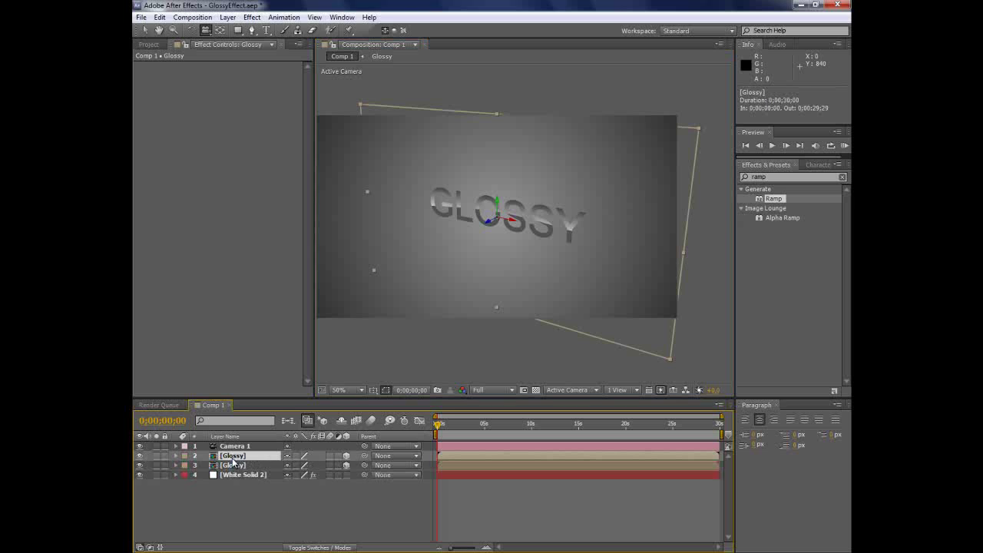
pyautogui.click(144, 30)
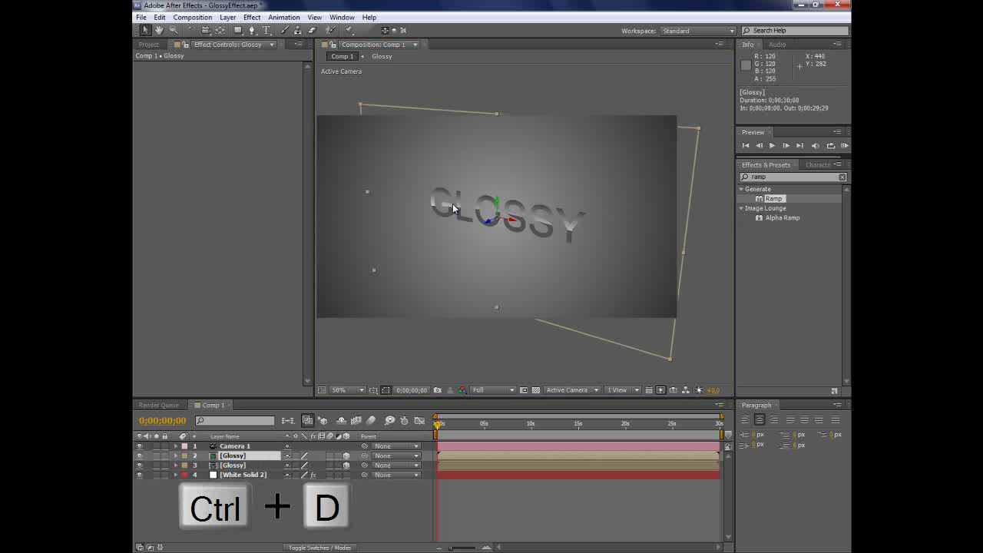
pyautogui.moveTo(490, 223); pyautogui.dragTo(488, 223)
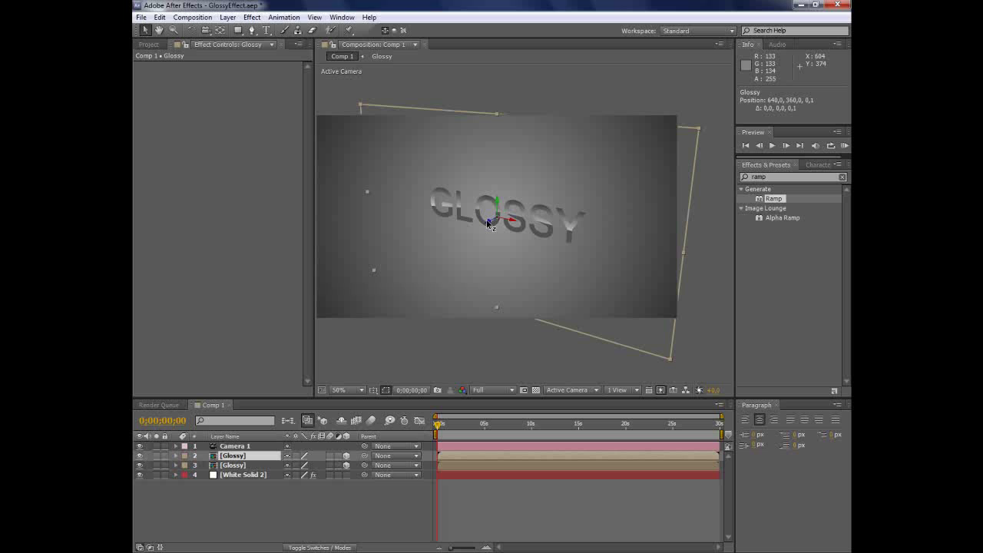
# Duplicate Glossy again and nudge the third copy further back in depth.
pyautogui.click(489, 224)
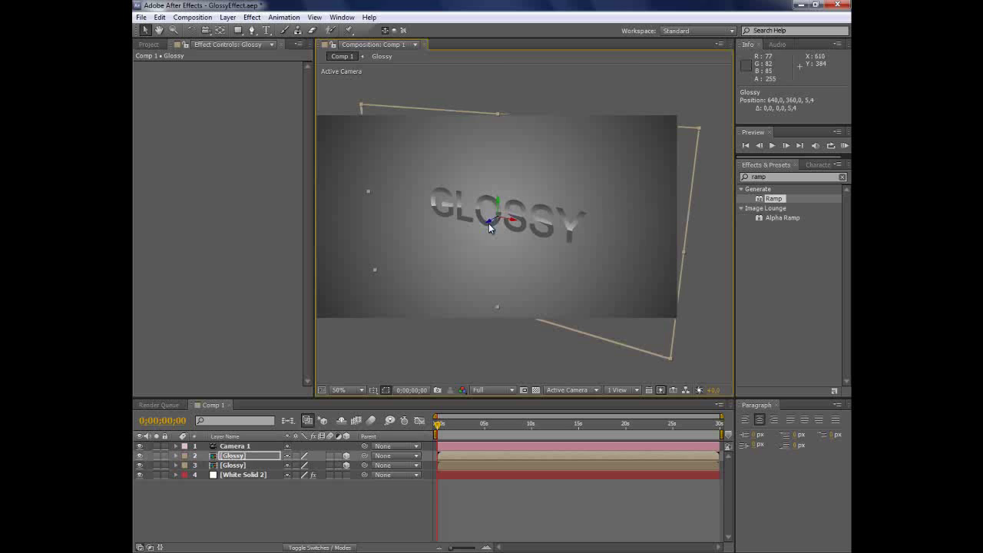
pyautogui.hotkey('ctrl', 'd')
pyautogui.moveTo(490, 223); pyautogui.dragTo(492, 223)
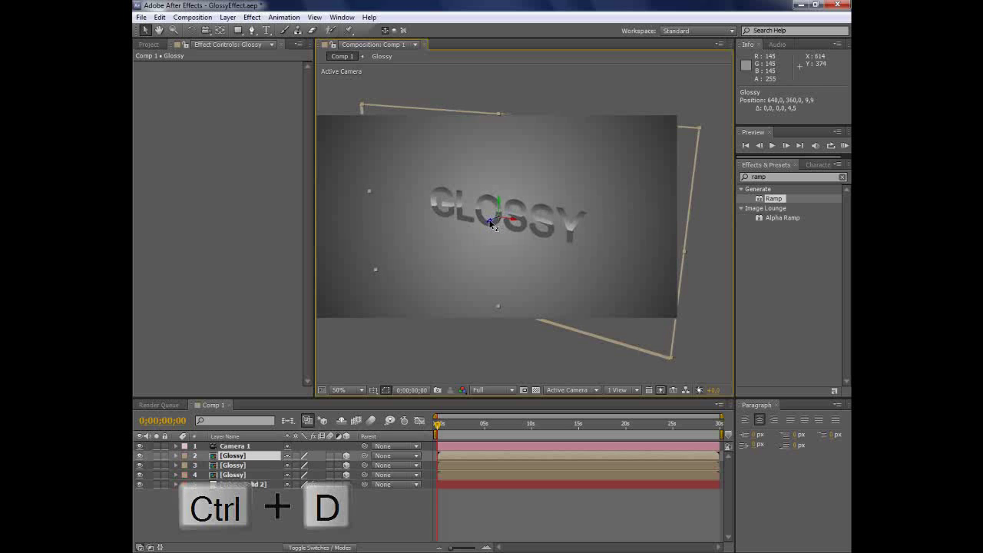
pyautogui.click(233, 465)
pyautogui.click(233, 456)
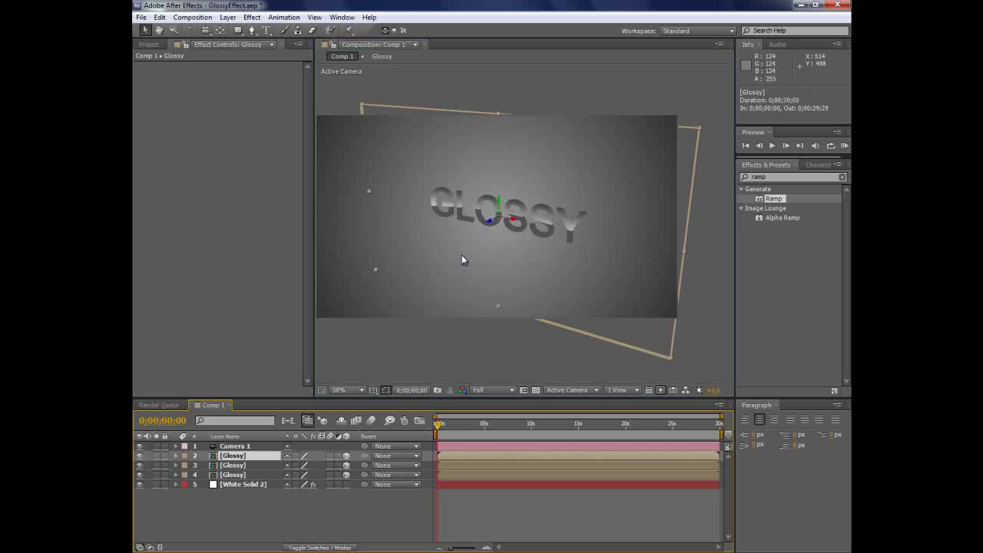
pyautogui.click(515, 332)
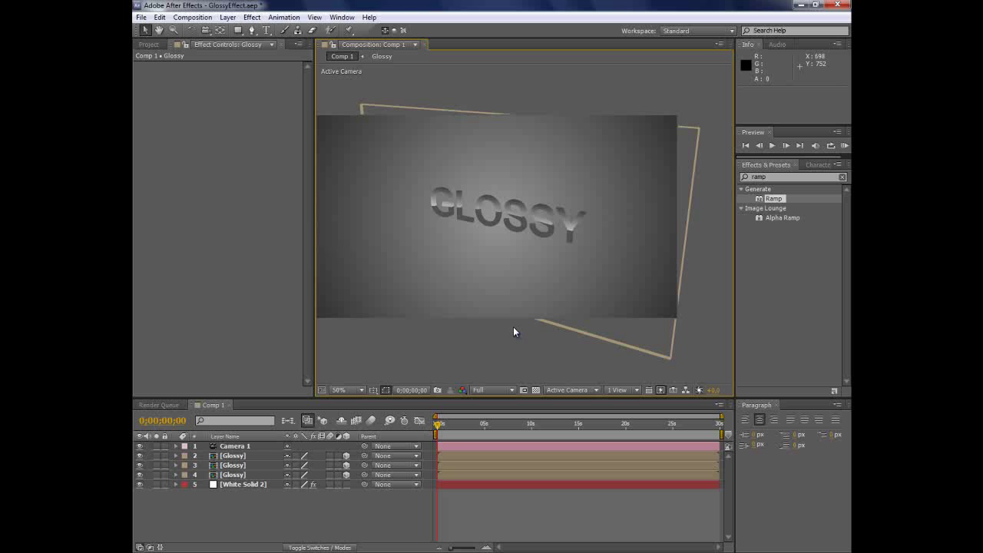
# Apply Drop Shadow to the rearmost Glossy copy.
pyautogui.click(222, 475)
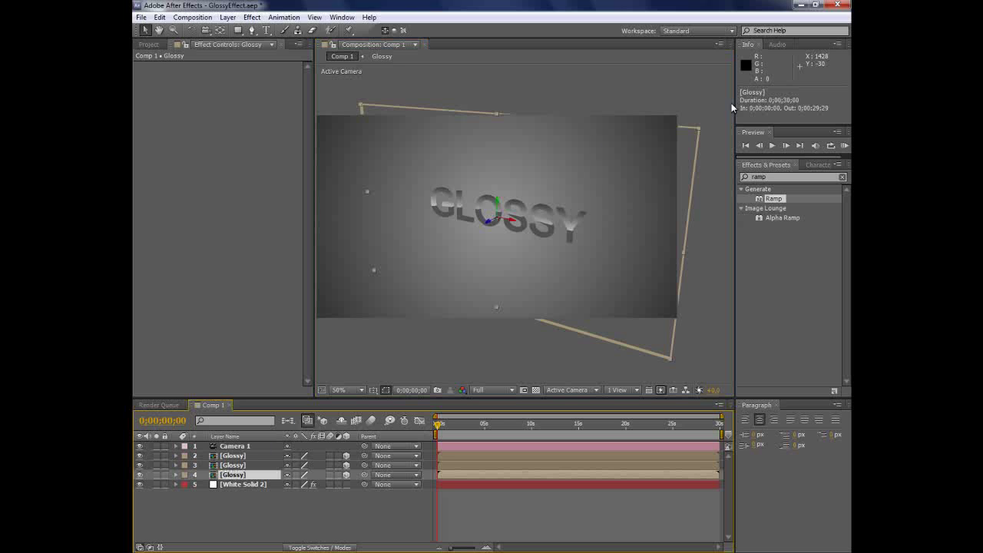
pyautogui.click(759, 177)
pyautogui.write('s')
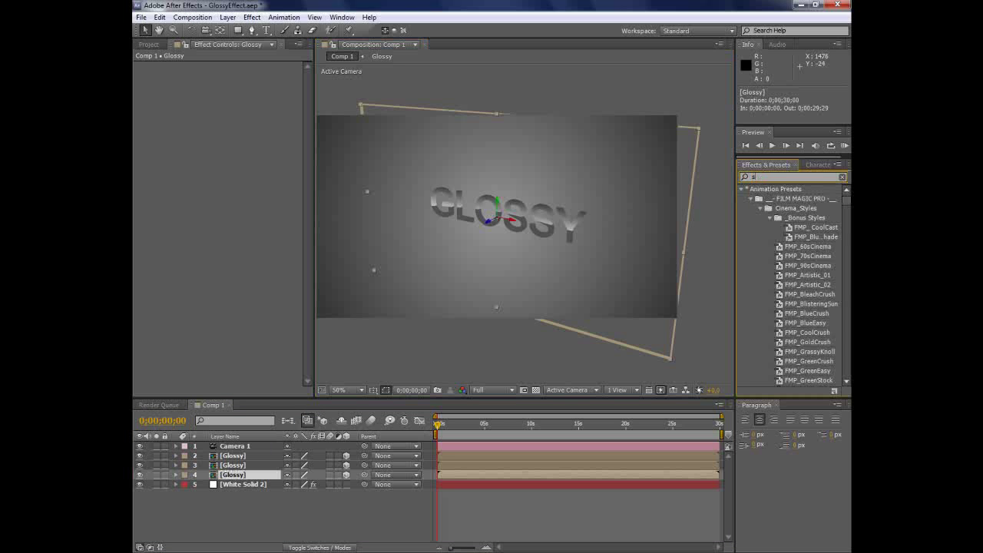
pyautogui.write('hadow')
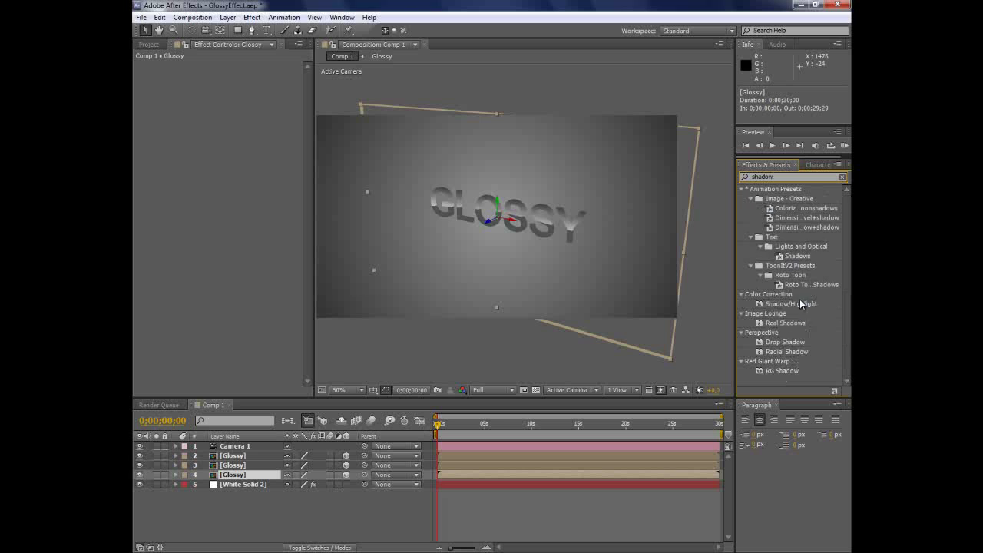
pyautogui.doubleClick(785, 342)
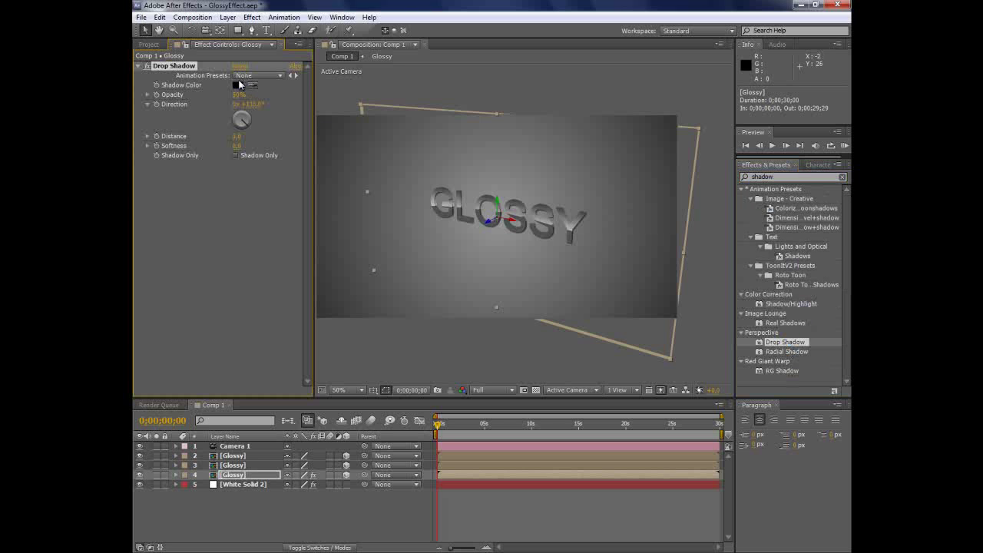
# Set the drop shadow Distance to 15 and Softness to 40.
pyautogui.click(239, 138)
pyautogui.press('Tab')
pyautogui.write('4')
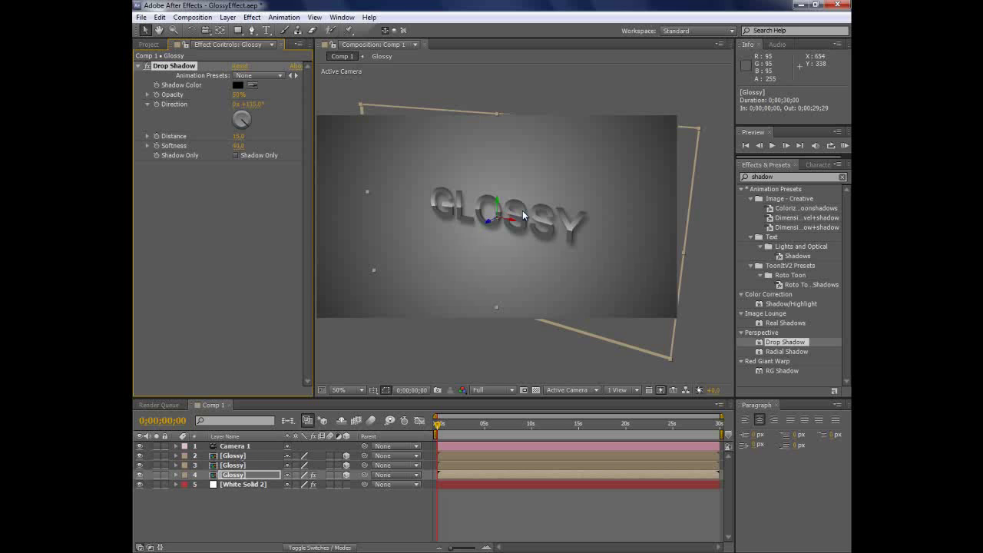
# In the Glossy precomp, set a starting Mask Path keyframe on GLOSSY 2.
pyautogui.doubleClick(230, 475)
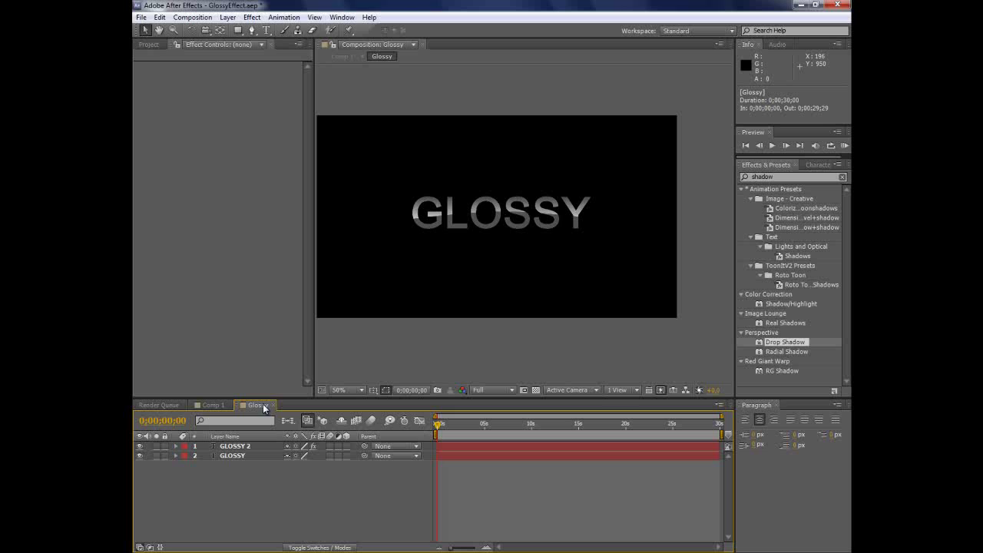
pyautogui.click(238, 454)
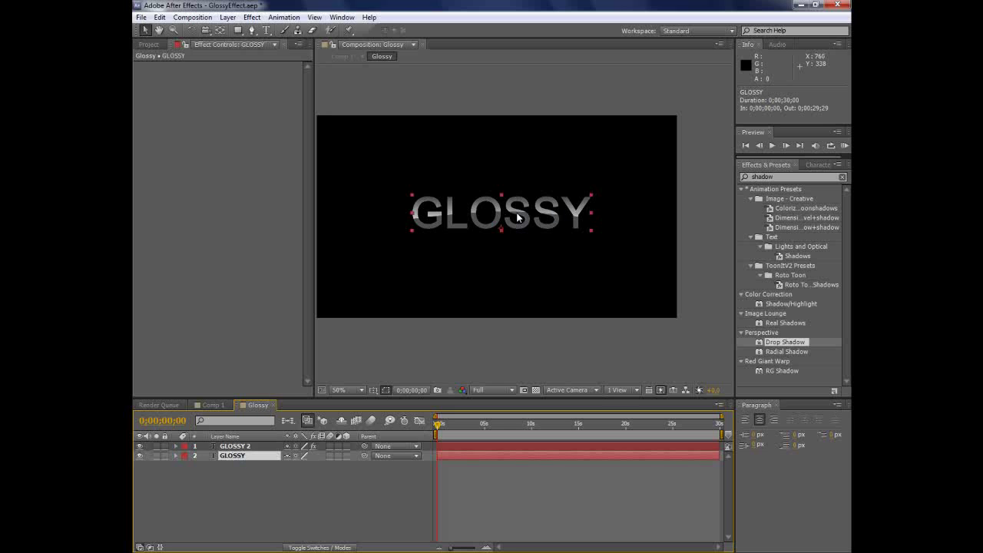
pyautogui.click(237, 448)
pyautogui.press('.')
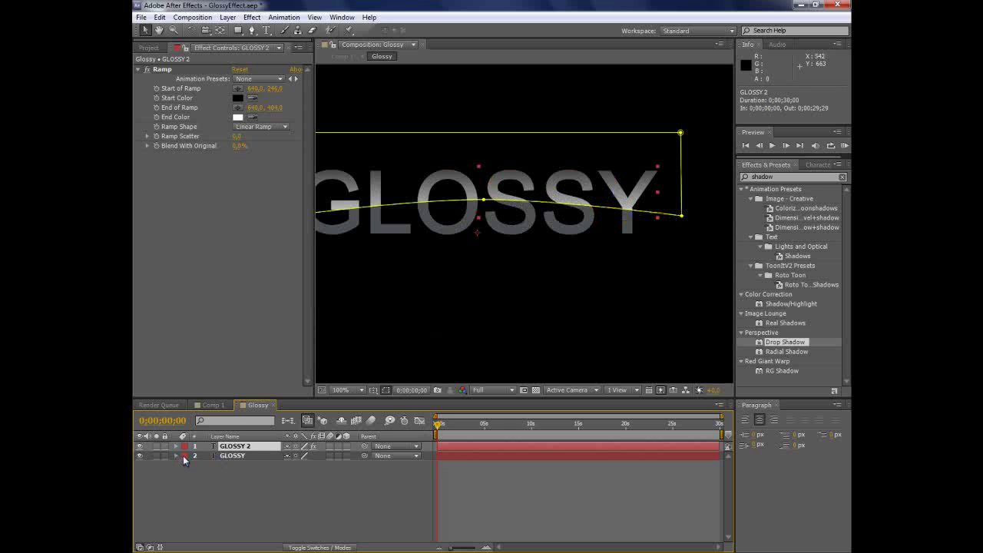
pyautogui.press('m')
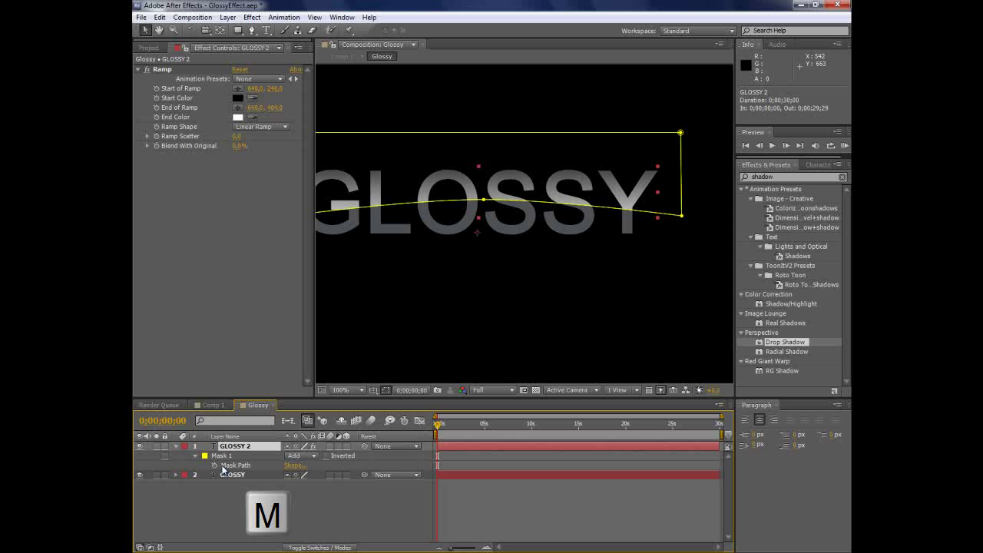
pyautogui.click(214, 465)
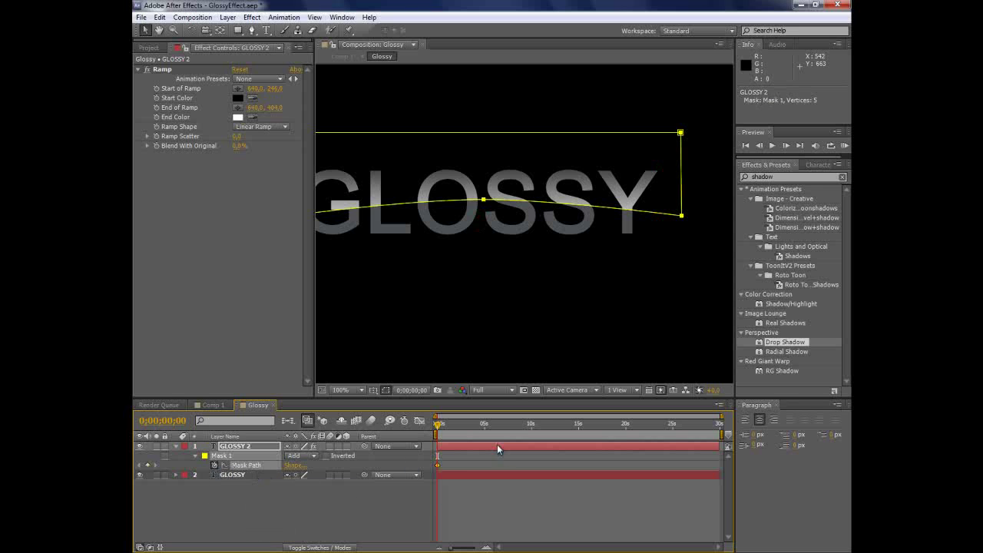
# At about five seconds, reshape the mask's bottom edge into a smooth arc.
pyautogui.click(485, 427)
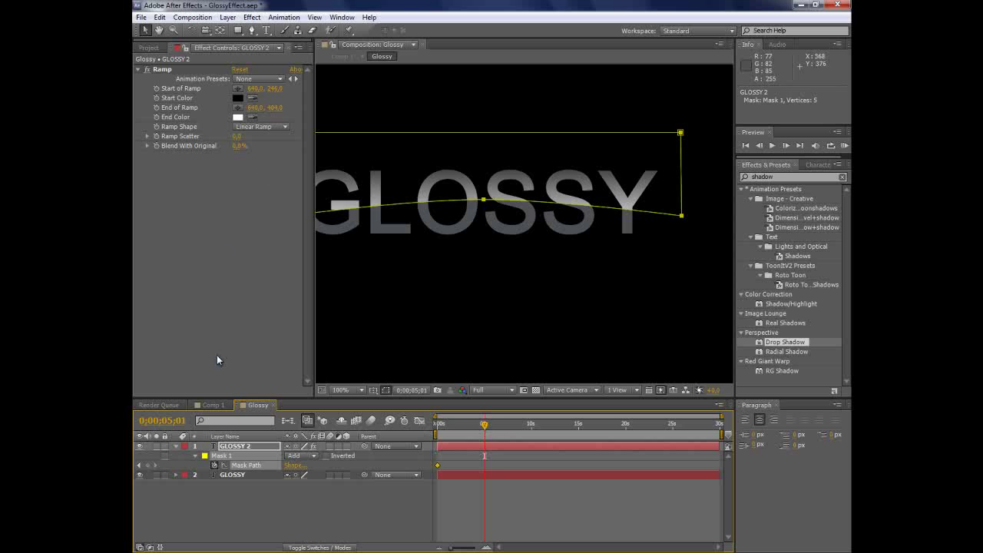
pyautogui.moveTo(522, 196); pyautogui.dragTo(564, 197)
pyautogui.press(',')
pyautogui.press(',')
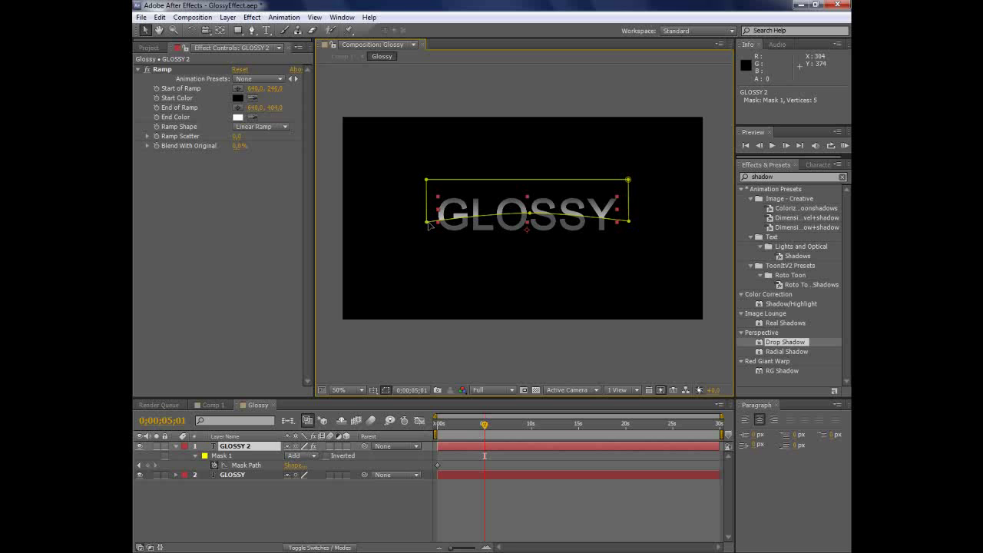
pyautogui.moveTo(427, 221); pyautogui.dragTo(427, 221)
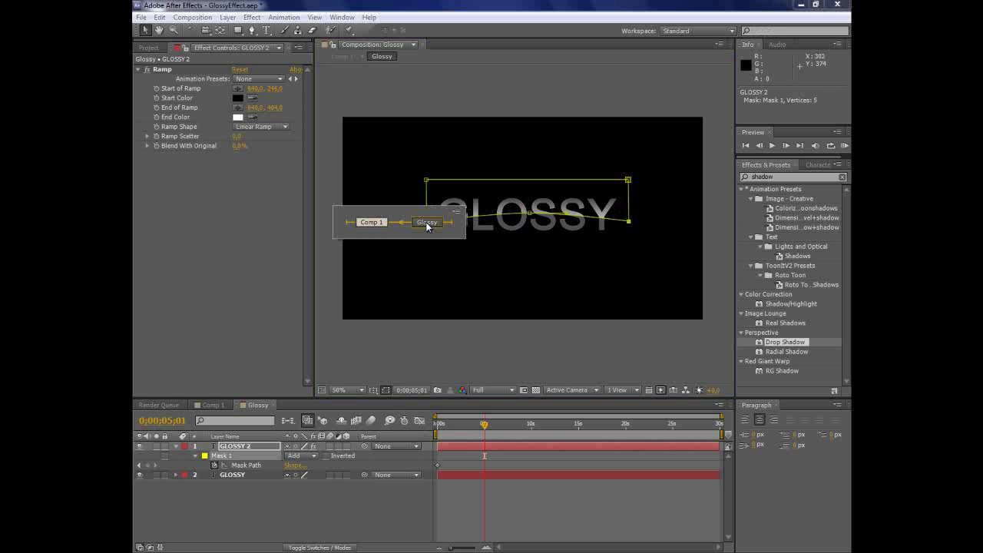
pyautogui.press('Tab')
pyautogui.click(431, 208)
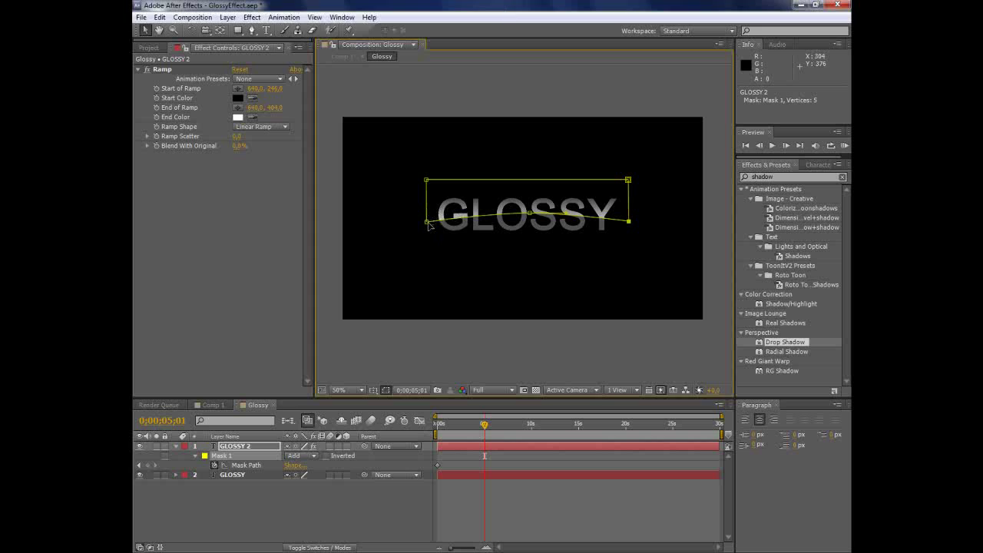
pyautogui.moveTo(426, 225); pyautogui.dragTo(426, 205)
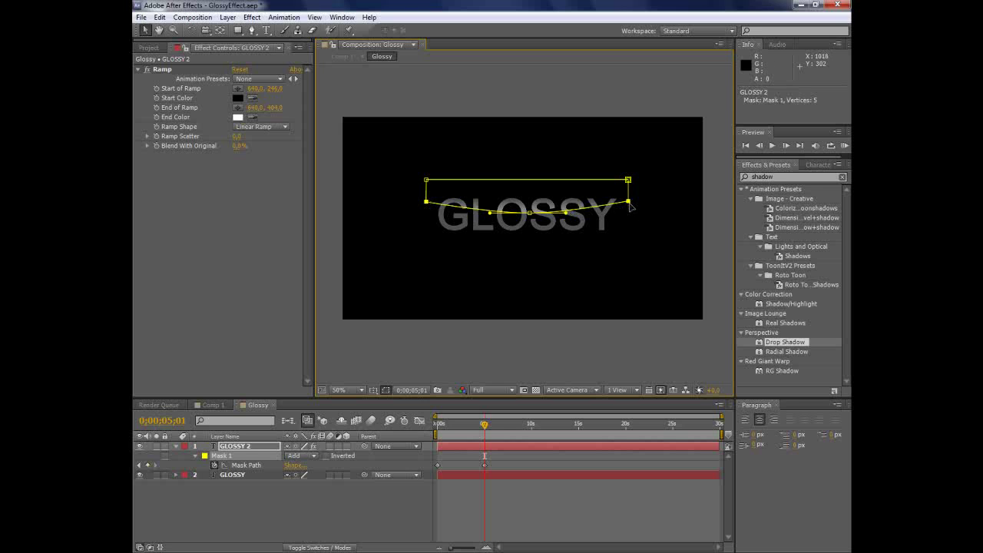
pyautogui.moveTo(630, 206); pyautogui.dragTo(630, 208)
pyautogui.press('Tab')
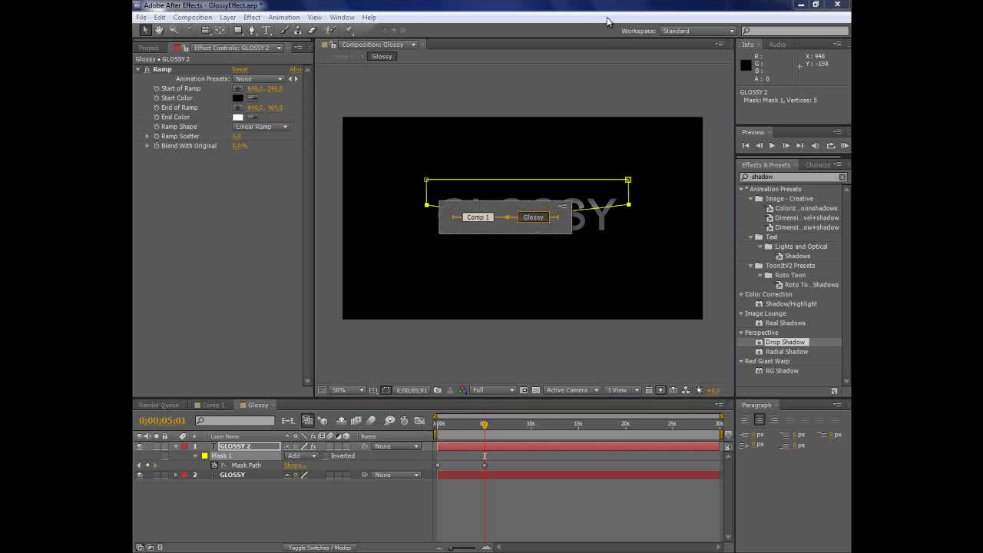
pyautogui.click(531, 186)
pyautogui.moveTo(530, 215); pyautogui.dragTo(565, 216)
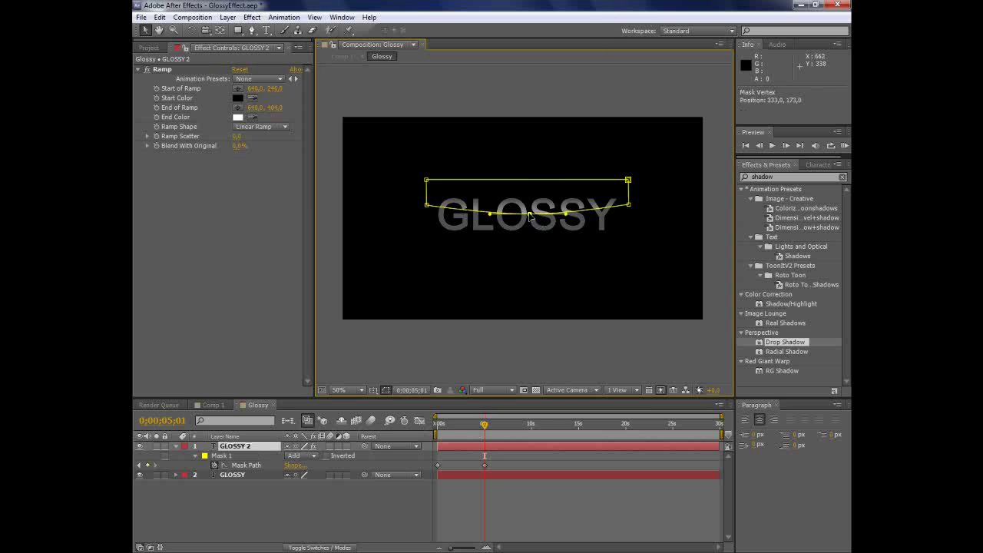
# Scrub from the start of the timeline to preview the moving highlight at full size.
pyautogui.press('/')
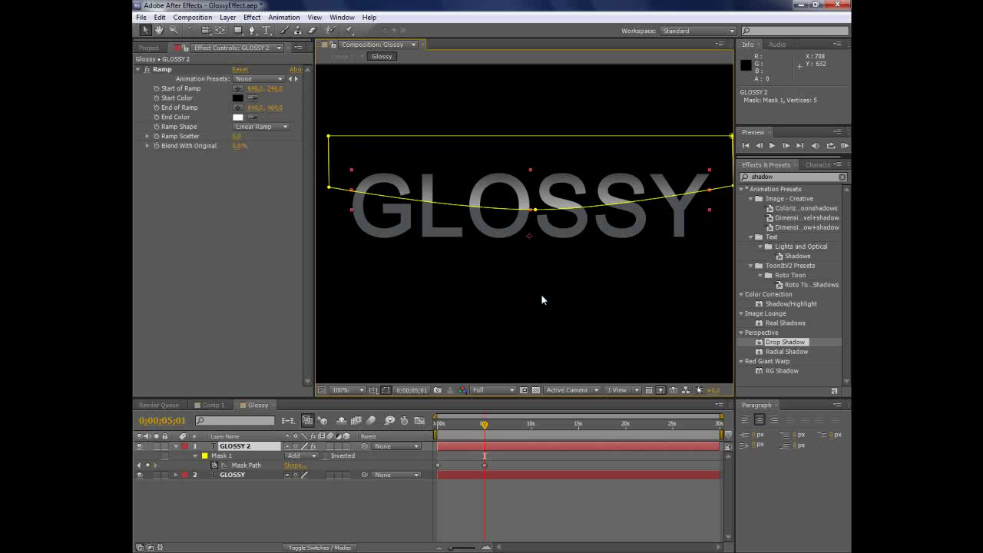
pyautogui.click(553, 338)
pyautogui.click(436, 426)
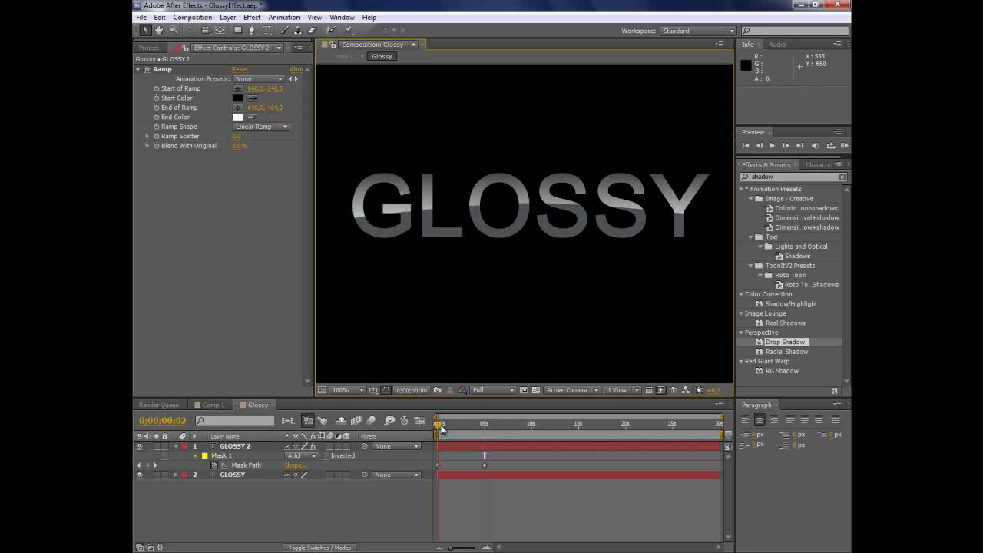
pyautogui.moveTo(440, 425)
pyautogui.mouseDown()
pyautogui.moveTo(490, 430)
pyautogui.moveTo(434, 430)
pyautogui.mouseUp()
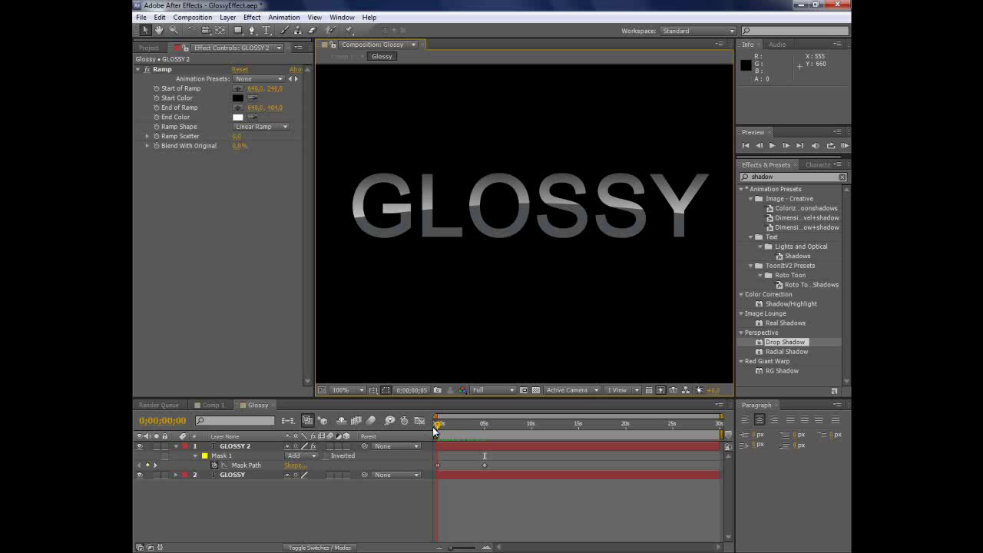
# In Comp 1, orbit Camera 1 to face GLOSSY head-on and reveal its Position.
pyautogui.click(208, 405)
pyautogui.moveTo(450, 255); pyautogui.dragTo(466, 275)
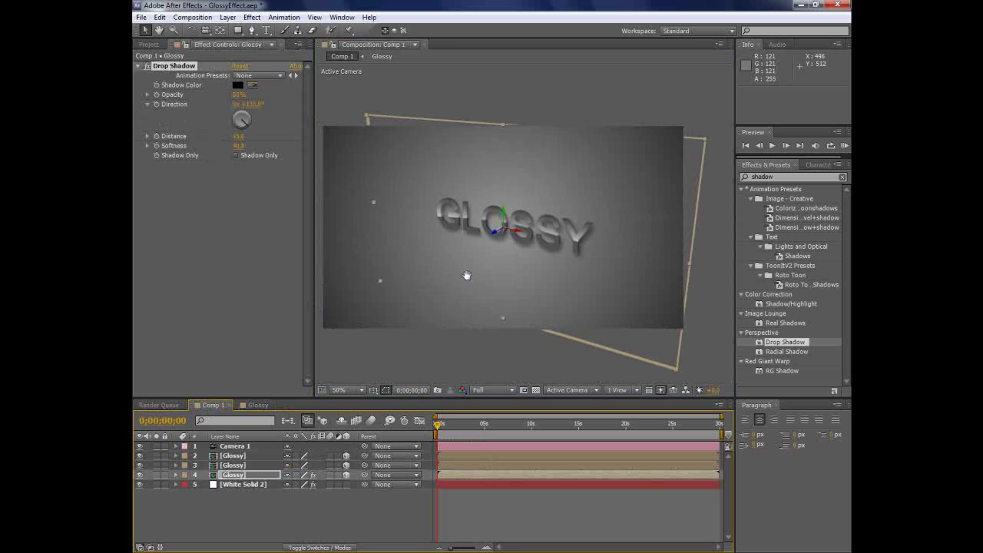
pyautogui.click(205, 30)
pyautogui.moveTo(407, 204)
pyautogui.mouseDown()
pyautogui.moveTo(434, 166)
pyautogui.moveTo(373, 333)
pyautogui.mouseUp()
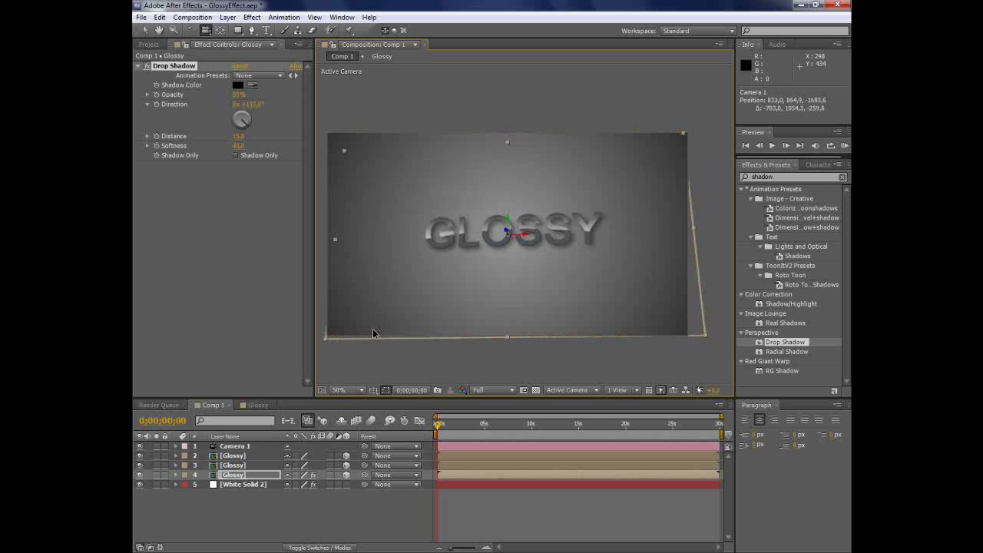
pyautogui.click(215, 448)
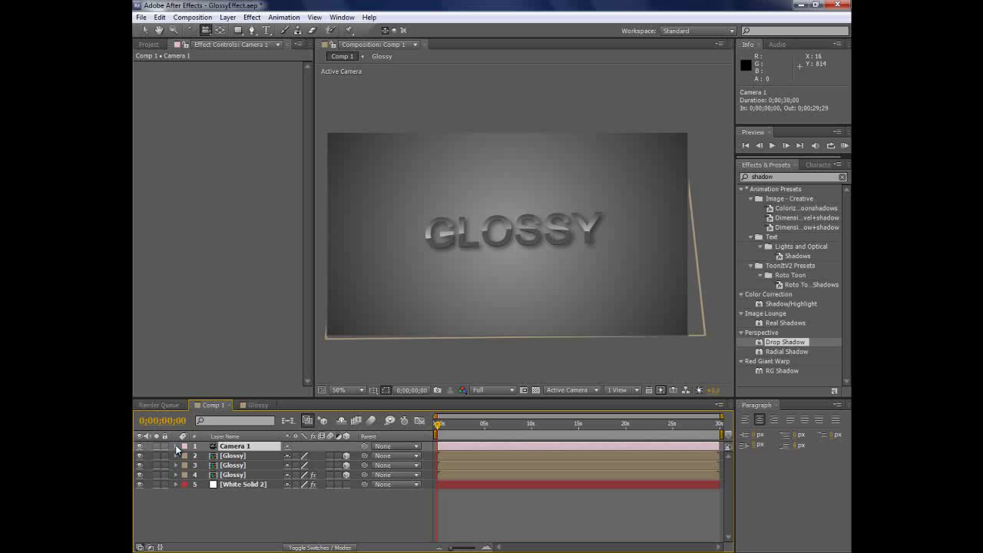
pyautogui.press('p')
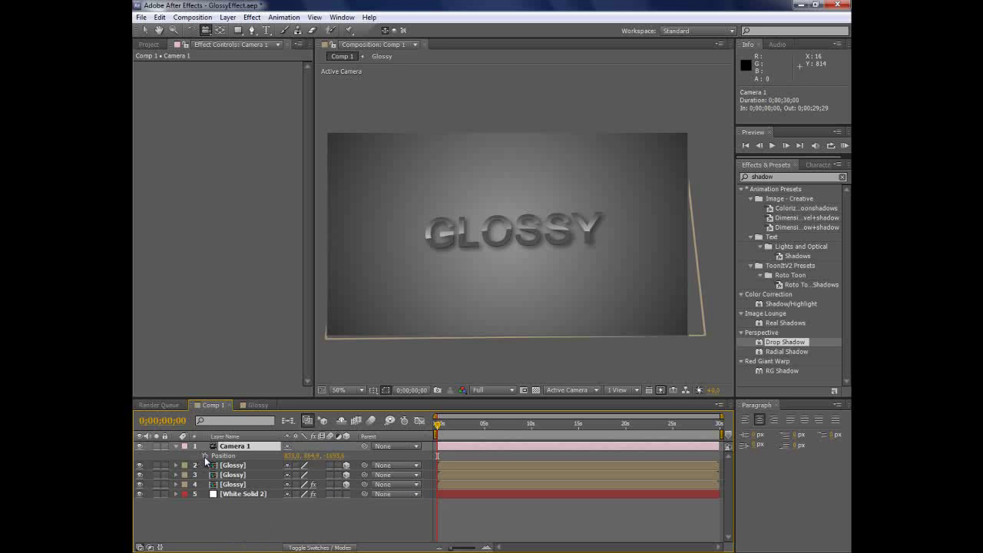
# Keyframe Camera 1's Position at the start, then orbit to a new angle at 5 seconds.
pyautogui.click(205, 457)
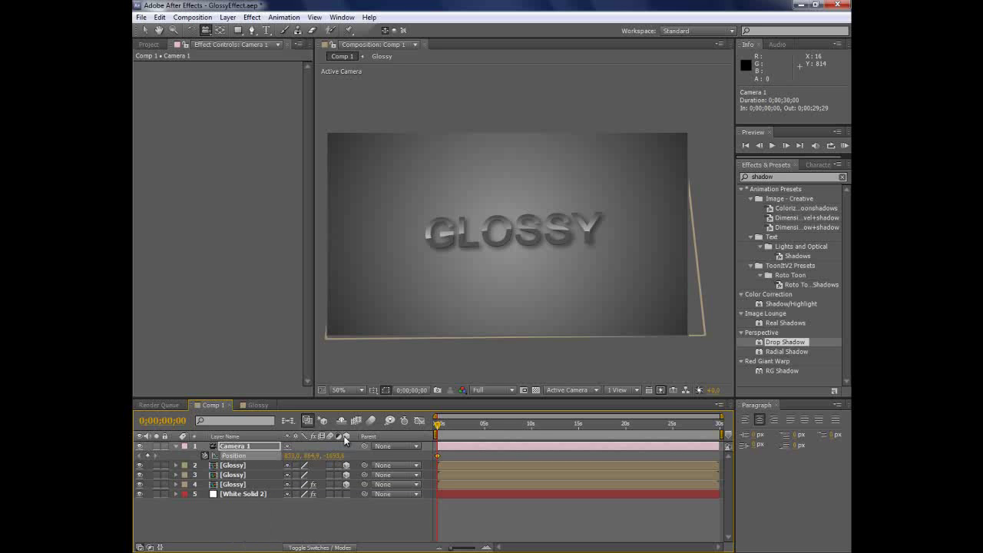
pyautogui.click(485, 431)
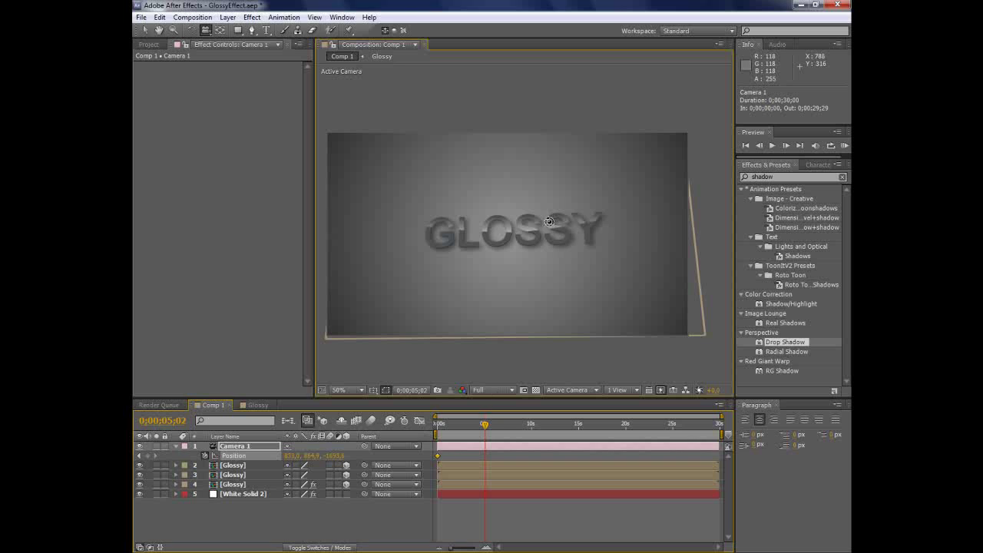
pyautogui.moveTo(549, 224); pyautogui.dragTo(530, 279)
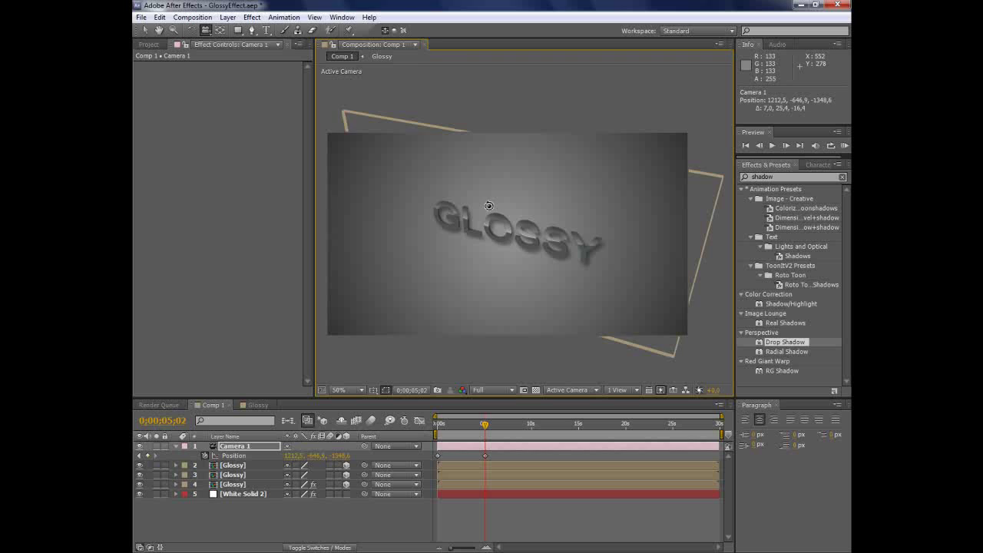
pyautogui.moveTo(530, 280)
pyautogui.mouseDown()
pyautogui.moveTo(552, 229)
pyautogui.moveTo(506, 406)
pyautogui.mouseUp()
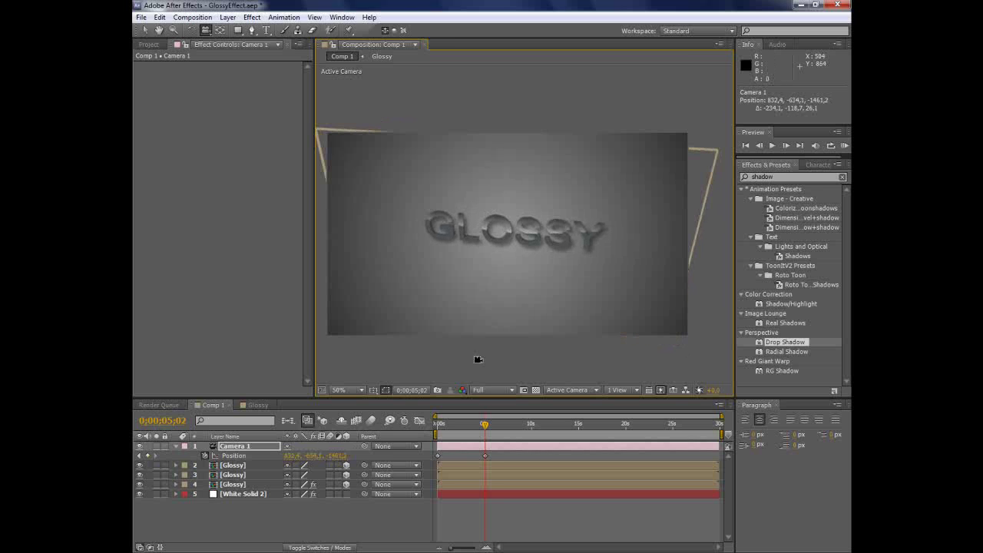
pyautogui.moveTo(601, 294)
pyautogui.mouseDown()
pyautogui.moveTo(453, 219)
pyautogui.moveTo(445, 249)
pyautogui.mouseUp()
# Preview the camera orbit at Half resolution, then reopen the Glossy precomp.
pyautogui.moveTo(452, 423); pyautogui.dragTo(435, 423)
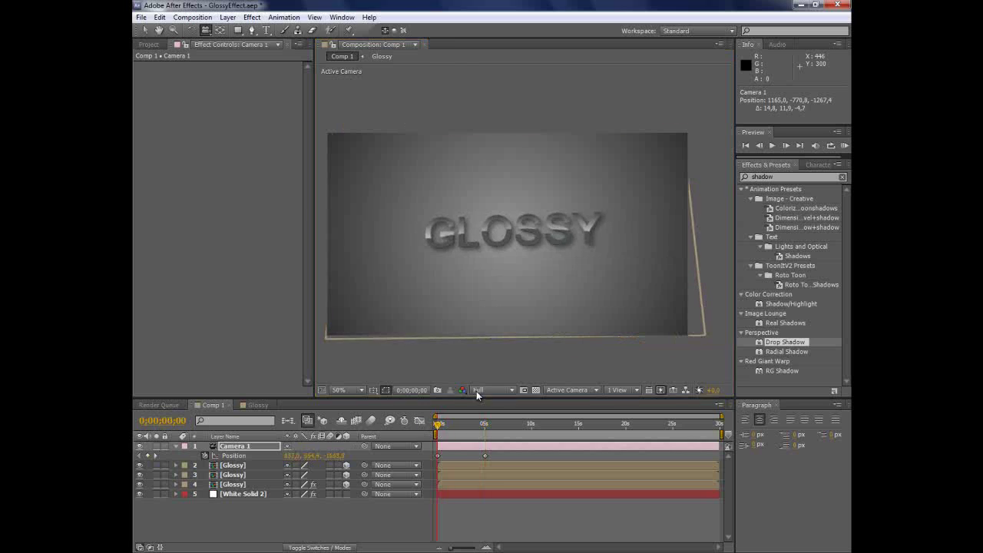
pyautogui.click(492, 390)
pyautogui.click(496, 432)
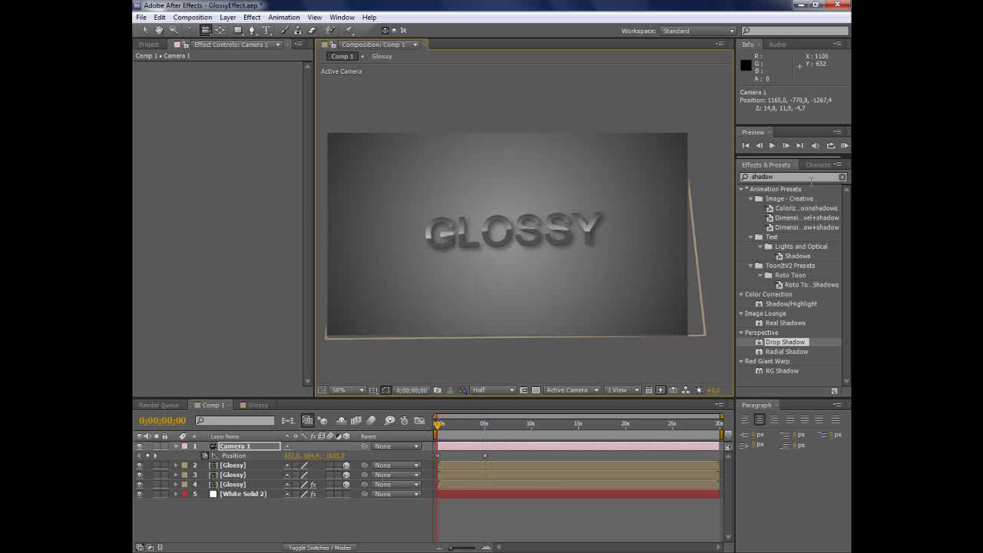
pyautogui.click(844, 146)
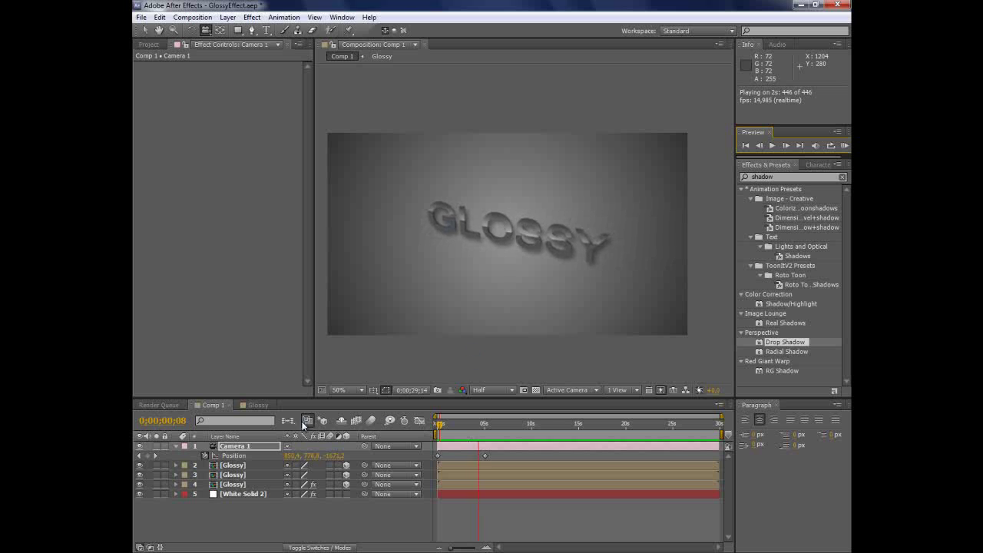
pyautogui.press('space')
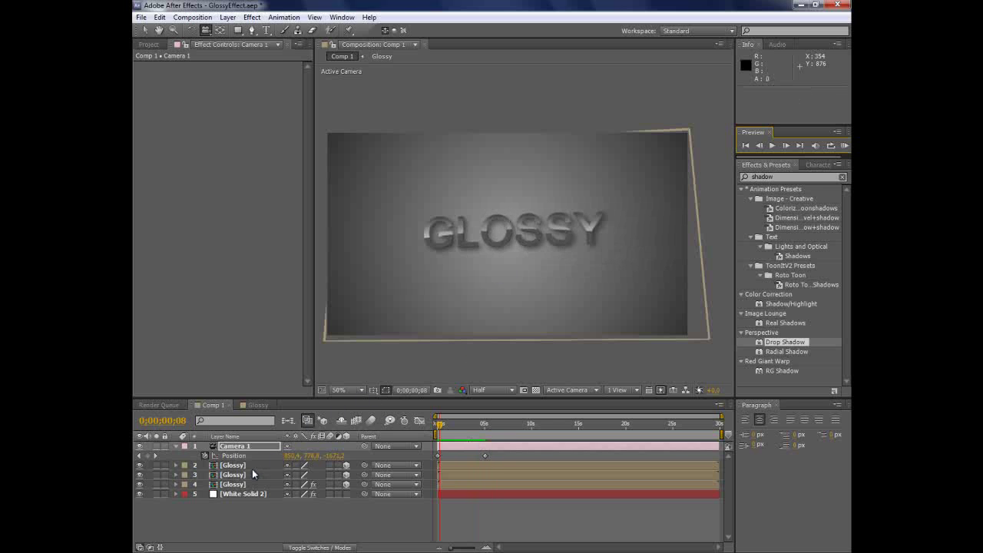
pyautogui.doubleClick(247, 467)
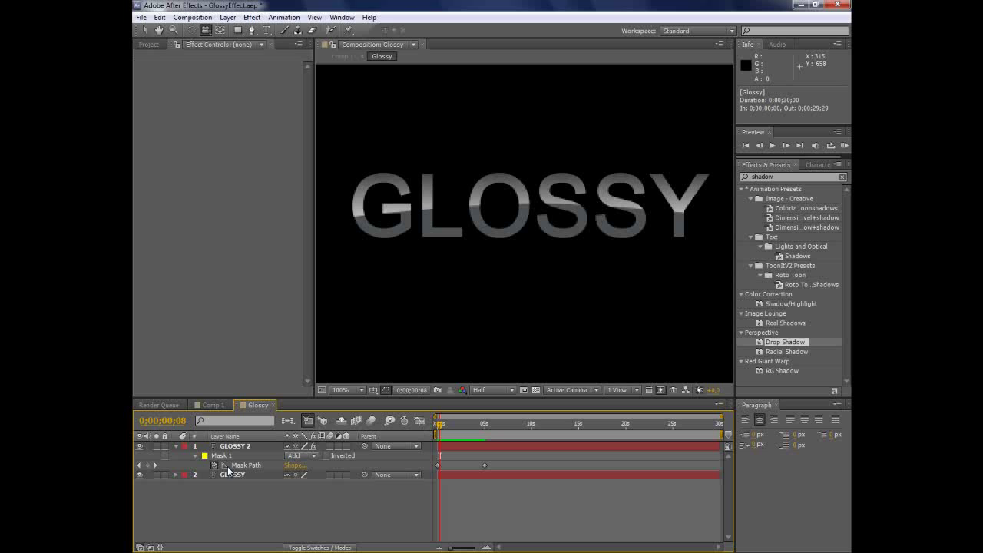
# Change the GLOSSY text layer's Character fill colour to a dark blue.
pyautogui.click(231, 475)
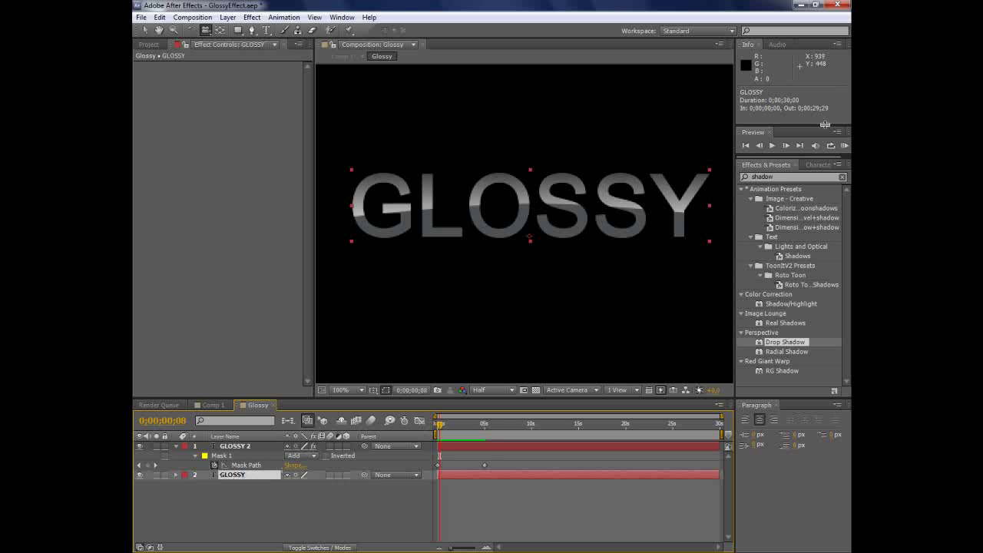
pyautogui.click(818, 164)
pyautogui.click(831, 184)
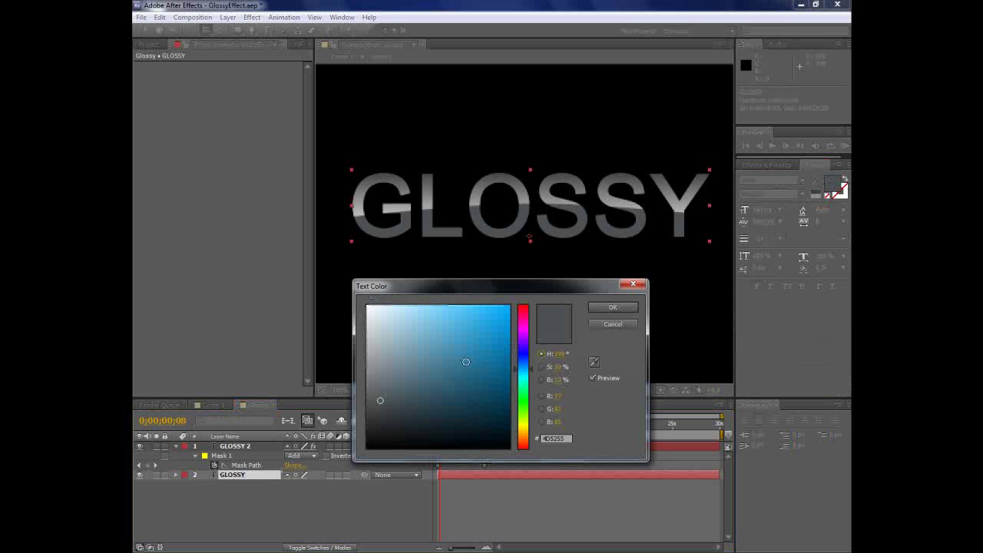
pyautogui.click(415, 351)
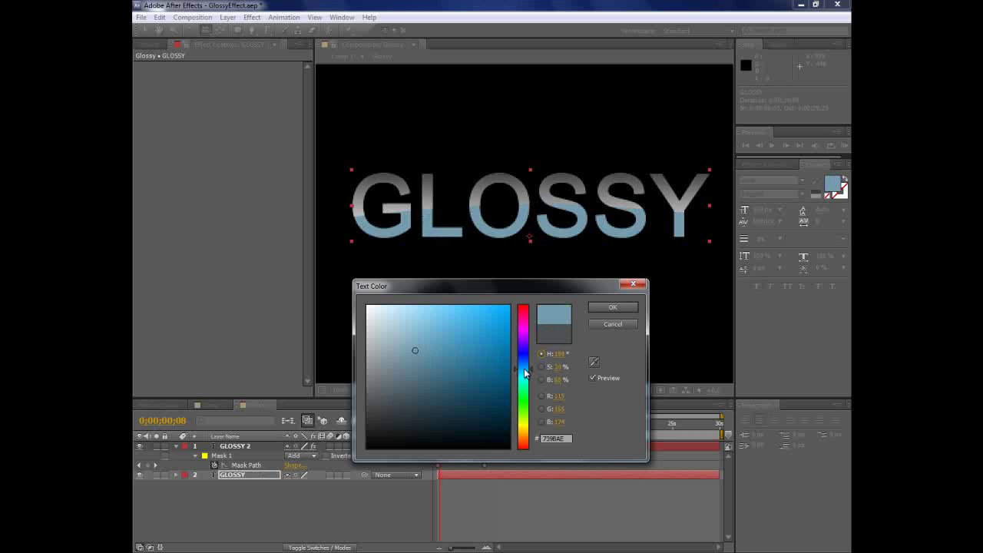
pyautogui.moveTo(528, 367); pyautogui.dragTo(528, 361)
pyautogui.moveTo(466, 340); pyautogui.dragTo(498, 381)
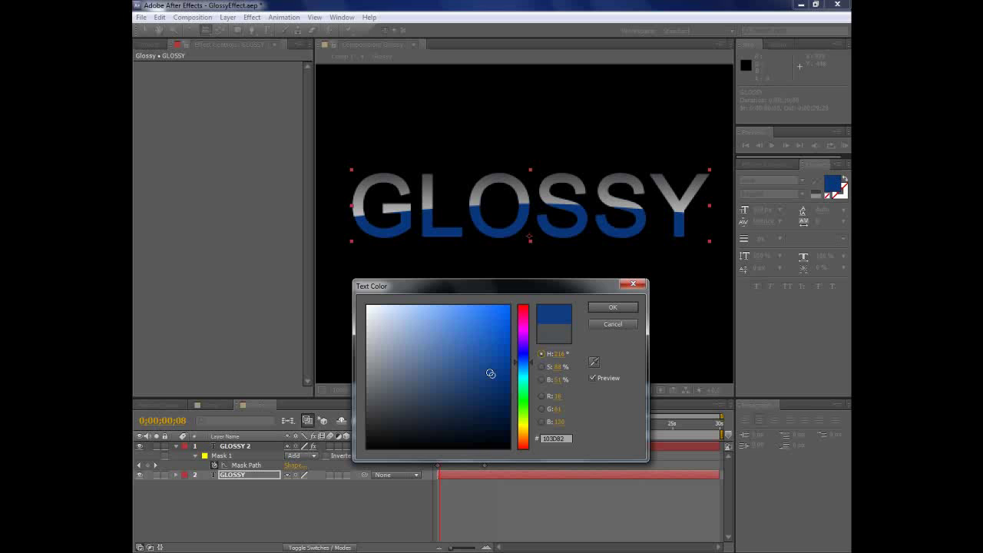
pyautogui.click(613, 307)
pyautogui.click(248, 446)
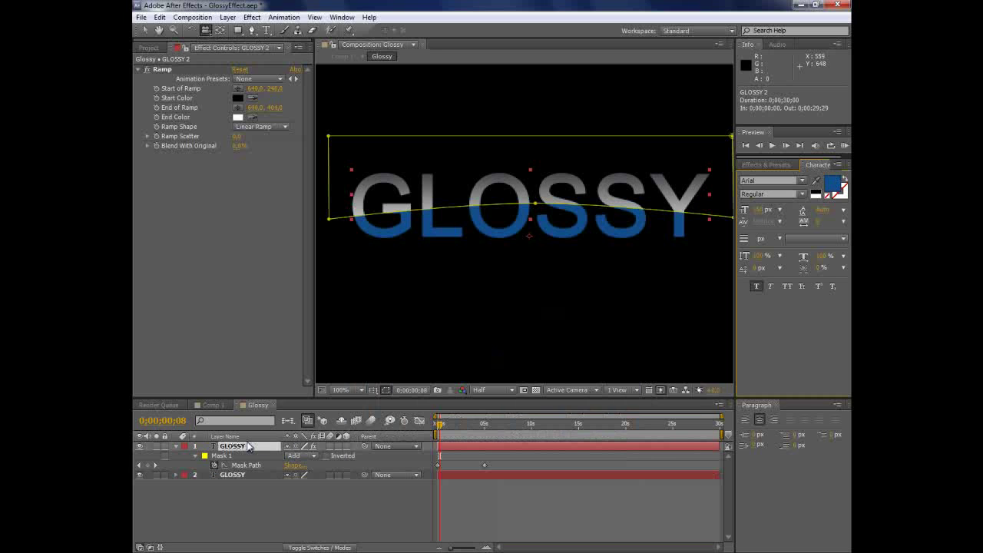
# Set GLOSSY 2's Ramp Start Color to a dark blue.
pyautogui.click(236, 98)
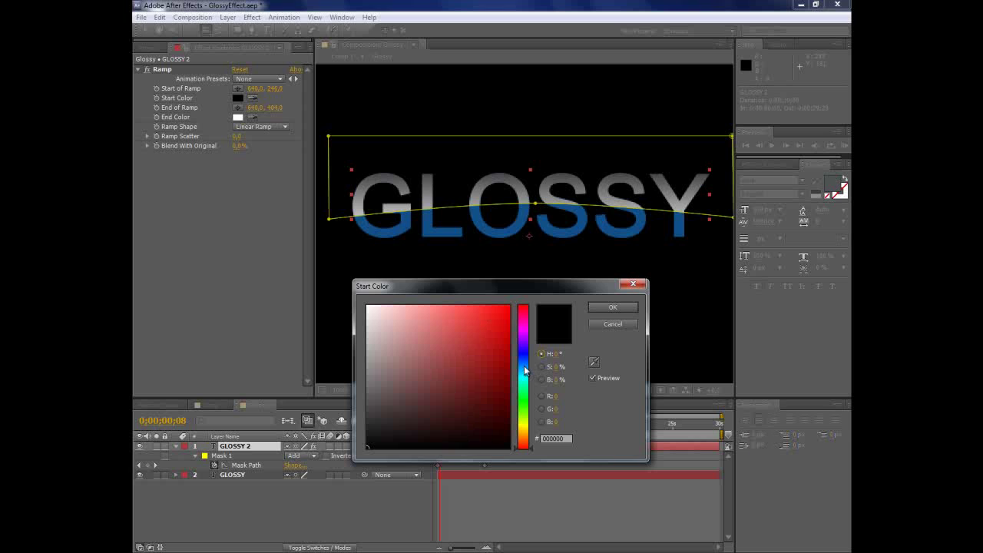
pyautogui.click(524, 366)
pyautogui.click(485, 347)
pyautogui.moveTo(486, 351)
pyautogui.mouseDown()
pyautogui.moveTo(476, 361)
pyautogui.moveTo(530, 358)
pyautogui.mouseUp()
pyautogui.click(435, 355)
pyautogui.moveTo(434, 356)
pyautogui.mouseDown()
pyautogui.moveTo(434, 329)
pyautogui.moveTo(480, 372)
pyautogui.moveTo(530, 368)
pyautogui.moveTo(500, 347)
pyautogui.moveTo(501, 416)
pyautogui.moveTo(502, 379)
pyautogui.mouseUp()
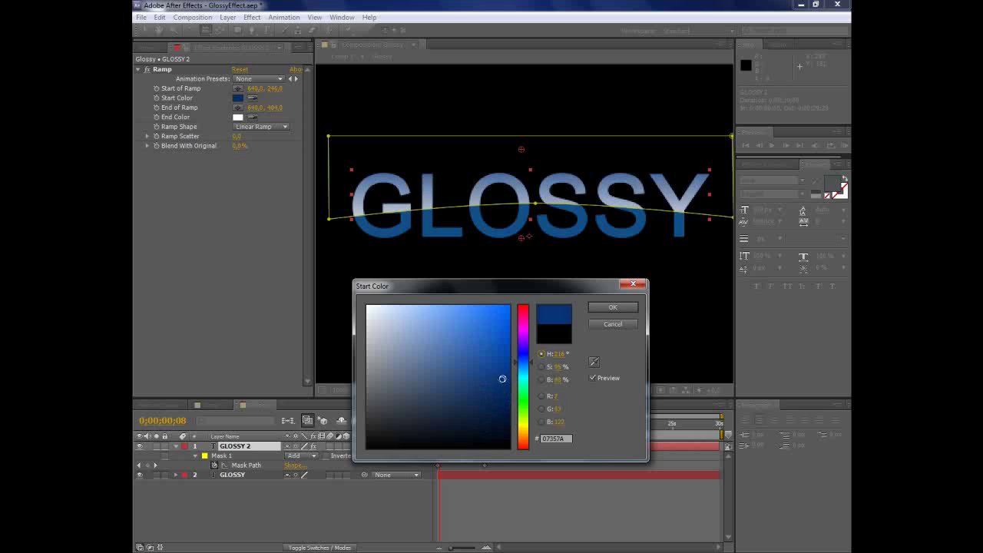
pyautogui.click(613, 309)
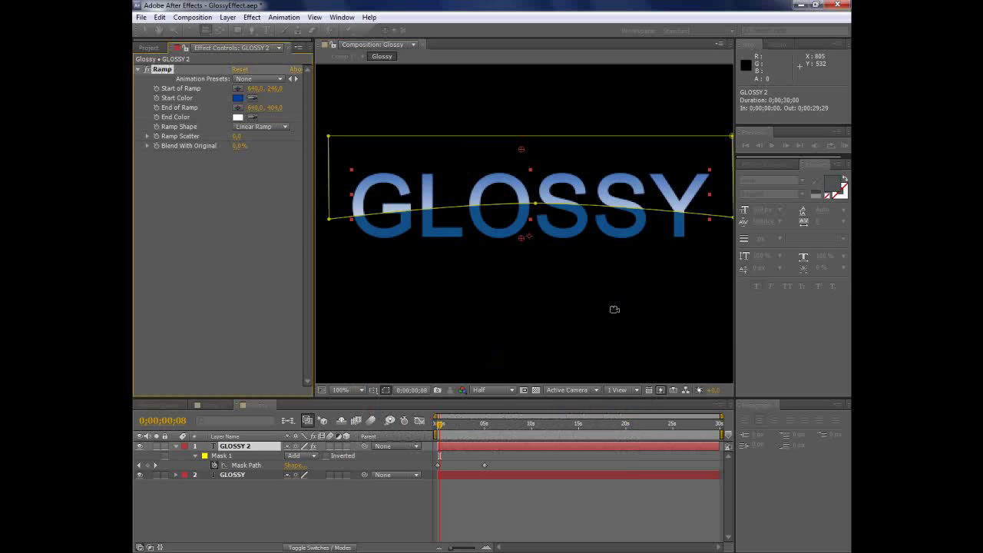
pyautogui.click(523, 303)
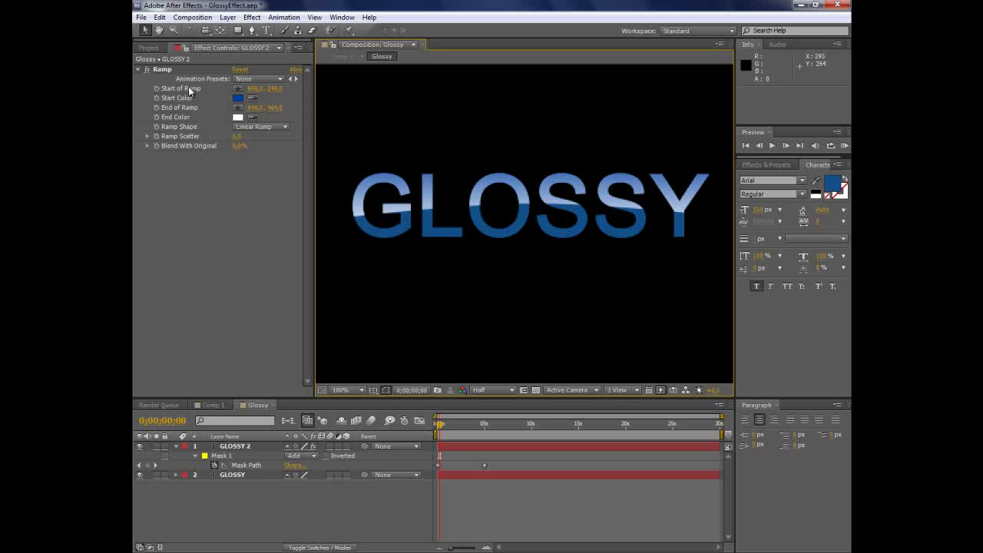
# Move the Start of Ramp point lower on the letters and return to Comp 1.
pyautogui.click(164, 69)
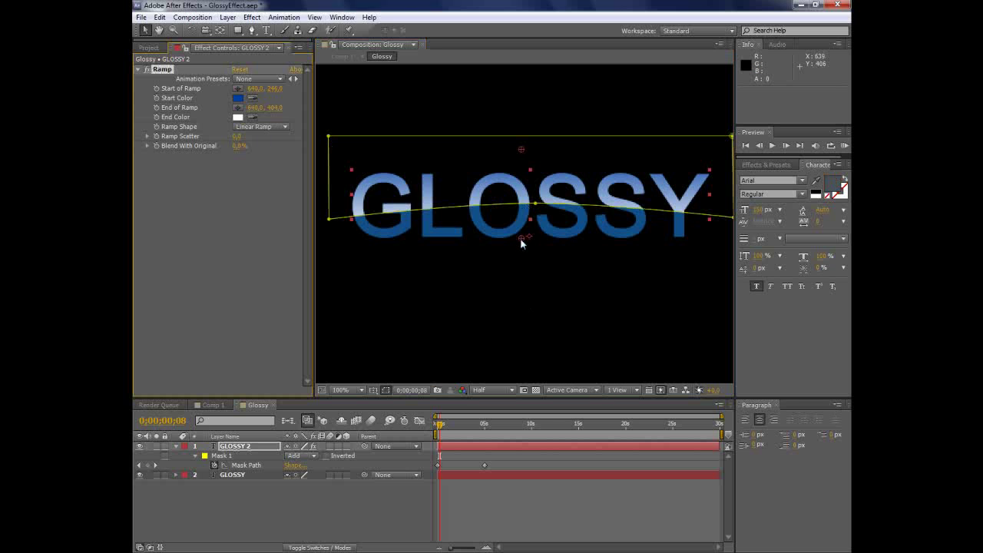
pyautogui.moveTo(522, 150); pyautogui.dragTo(522, 174)
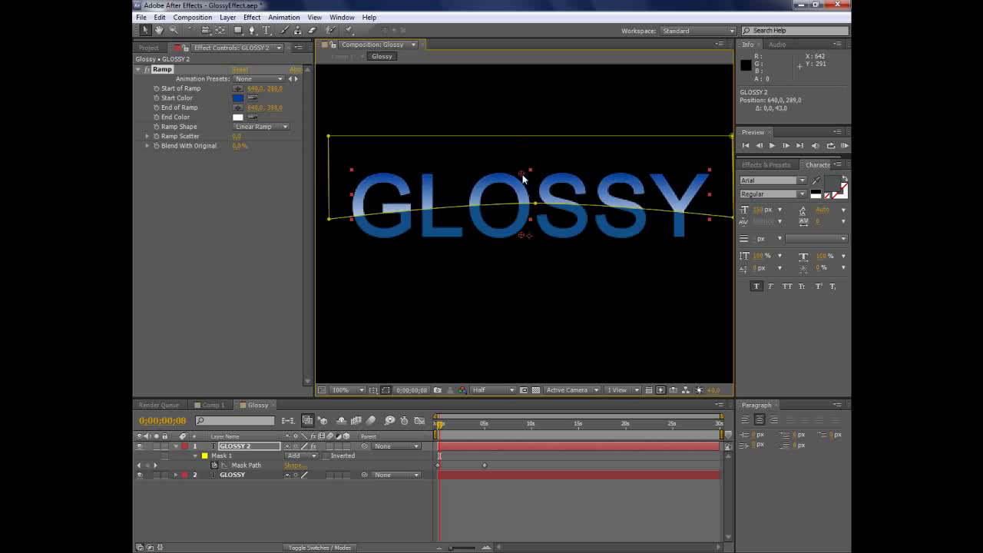
pyautogui.click(600, 308)
pyautogui.press(',')
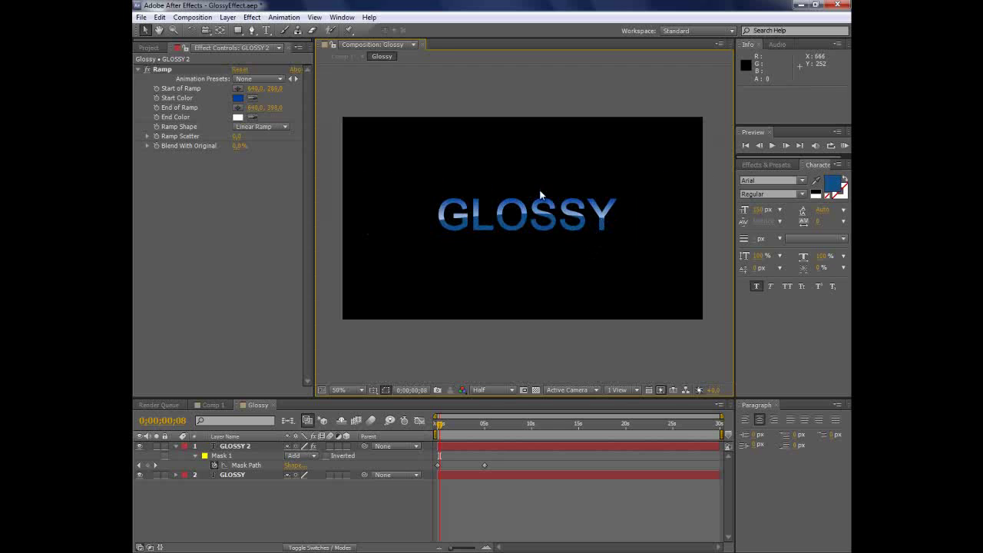
pyautogui.press('.')
pyautogui.click(214, 404)
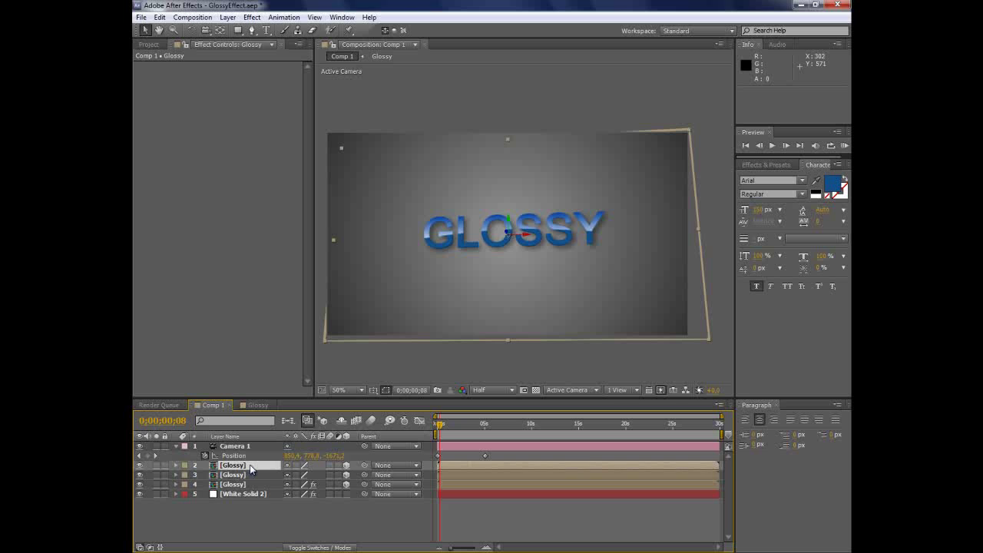
# Set White Solid 2's Ramp Start Color to light blue and RAM-preview the animation.
pyautogui.click(247, 494)
pyautogui.click(237, 97)
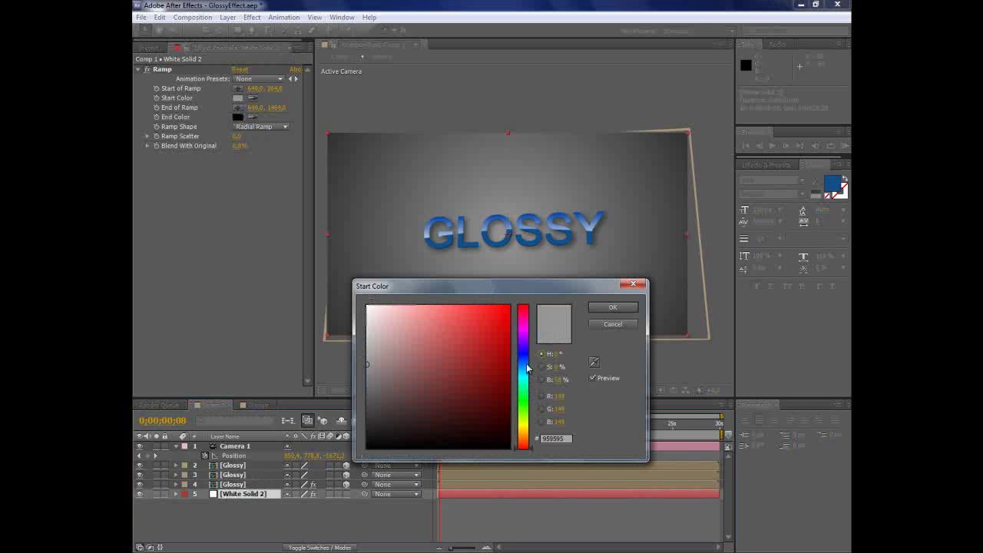
pyautogui.click(527, 369)
pyautogui.moveTo(491, 333); pyautogui.dragTo(446, 325)
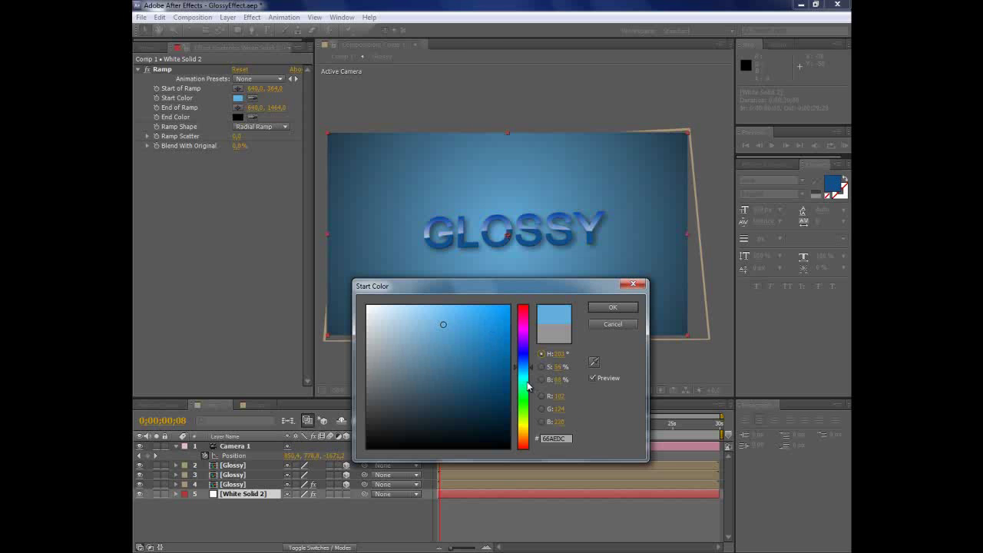
pyautogui.click(628, 310)
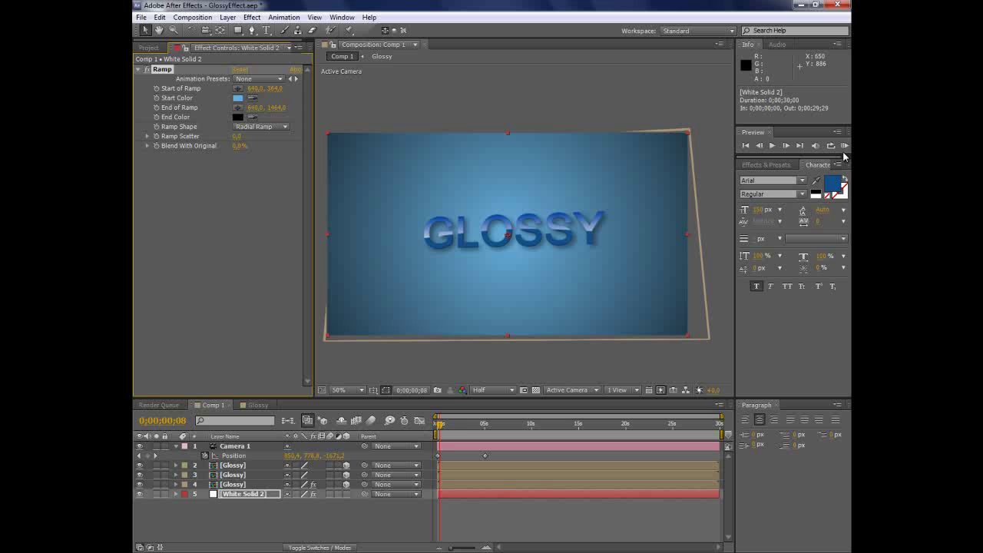
pyautogui.press('KP_0')
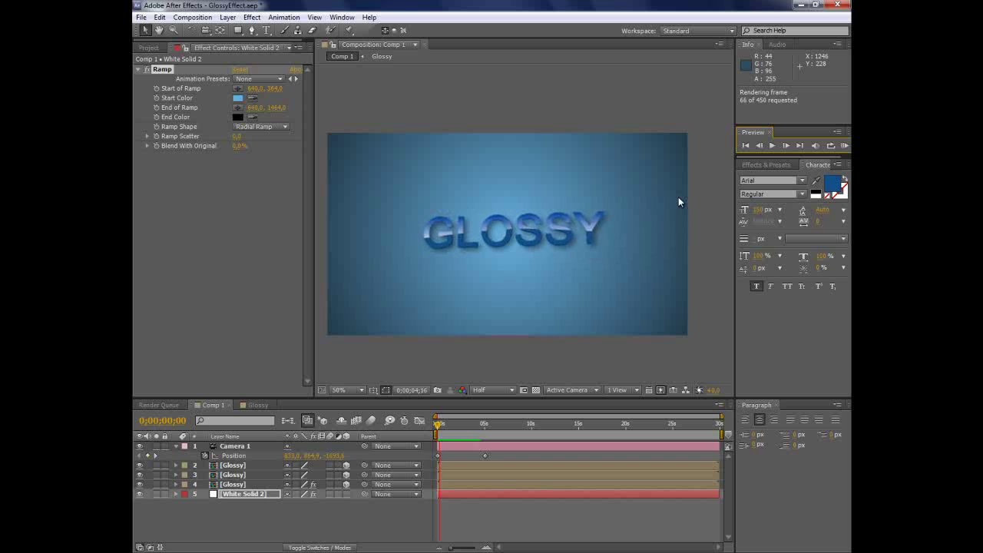
pyautogui.press('space')
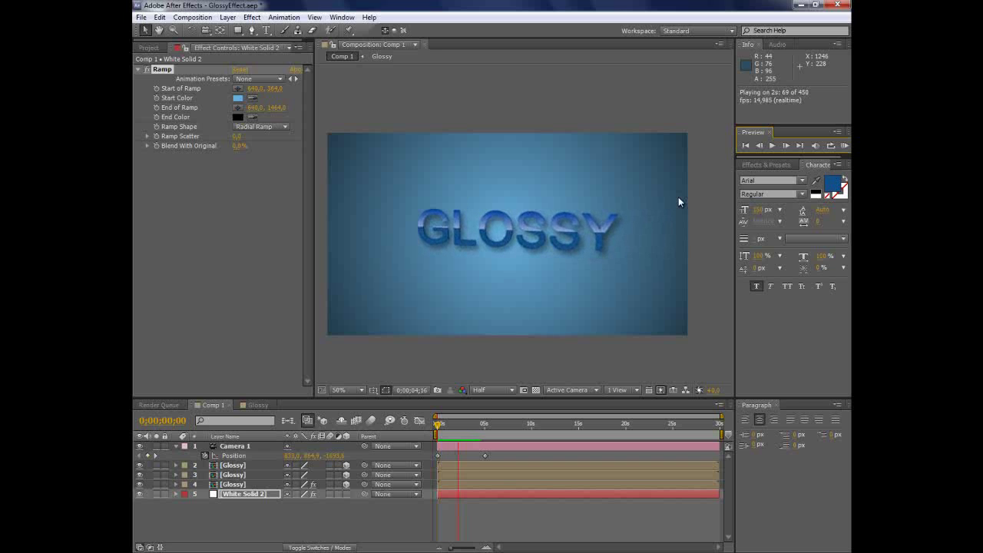